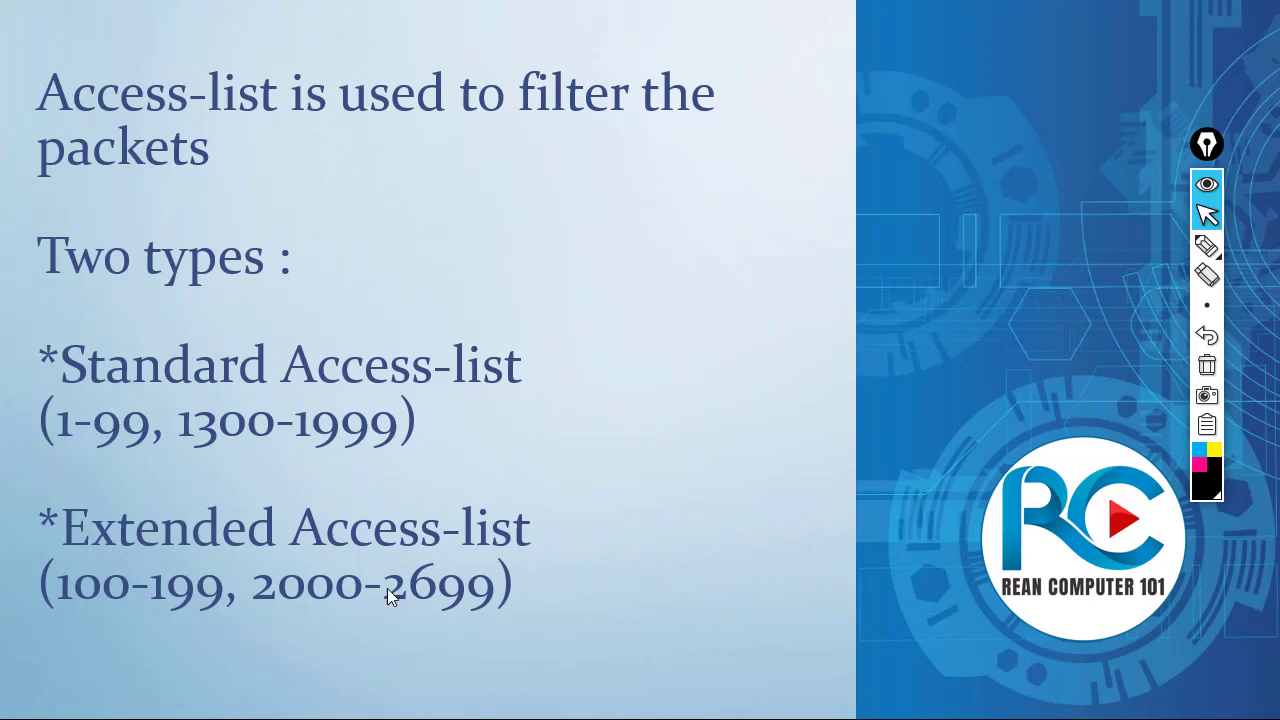
# - Leave the Standard/Extended access-list slide and bring up the Packet Tracer topology window
pyautogui.hotkey('alt', 'Tab')
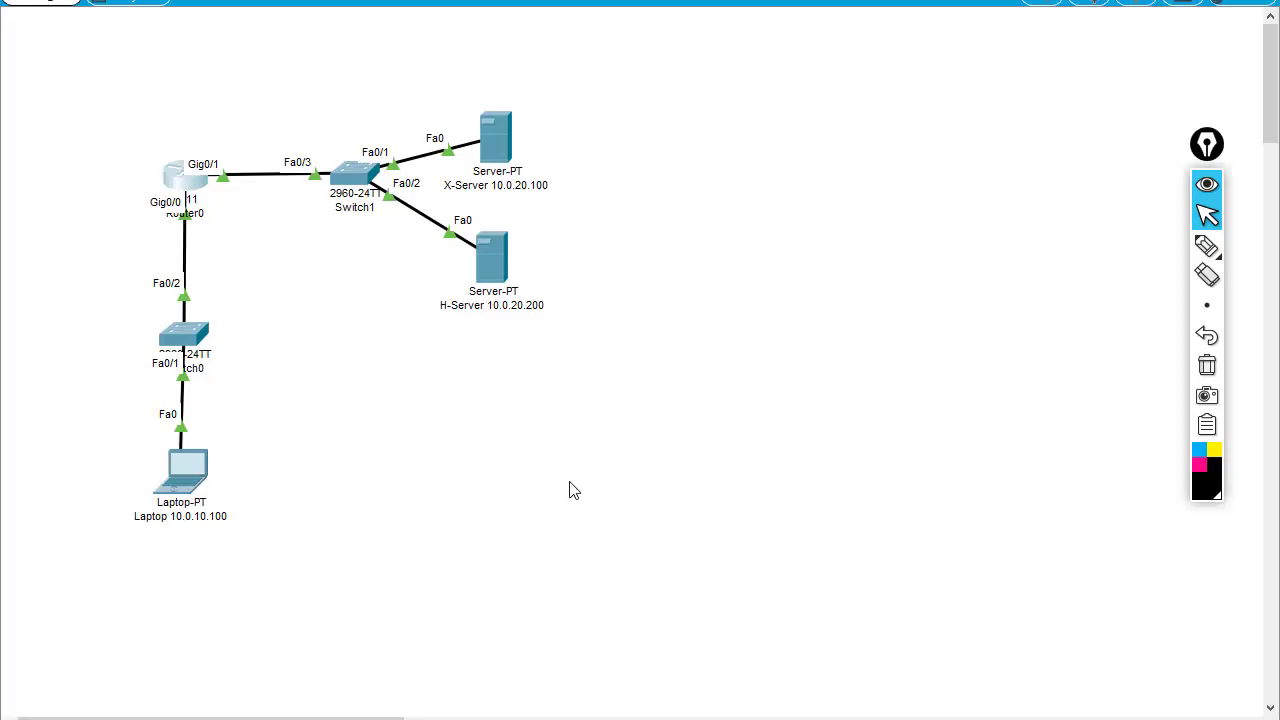
# - With the screen pen, mark the laptop and underline and circle both server addresses, then clear the ink
pyautogui.click(1207, 246)
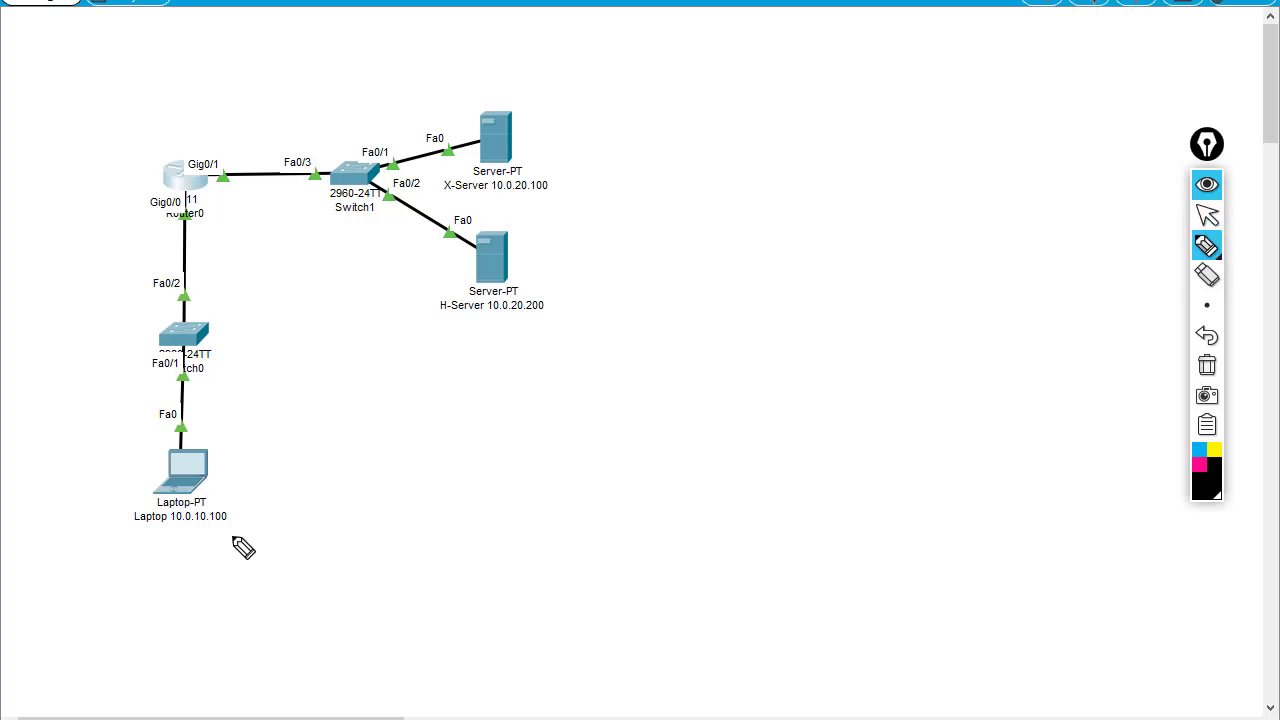
pyautogui.moveTo(276, 507); pyautogui.dragTo(235, 506)
pyautogui.moveTo(495, 199); pyautogui.dragTo(438, 194)
pyautogui.moveTo(436, 317); pyautogui.dragTo(474, 317)
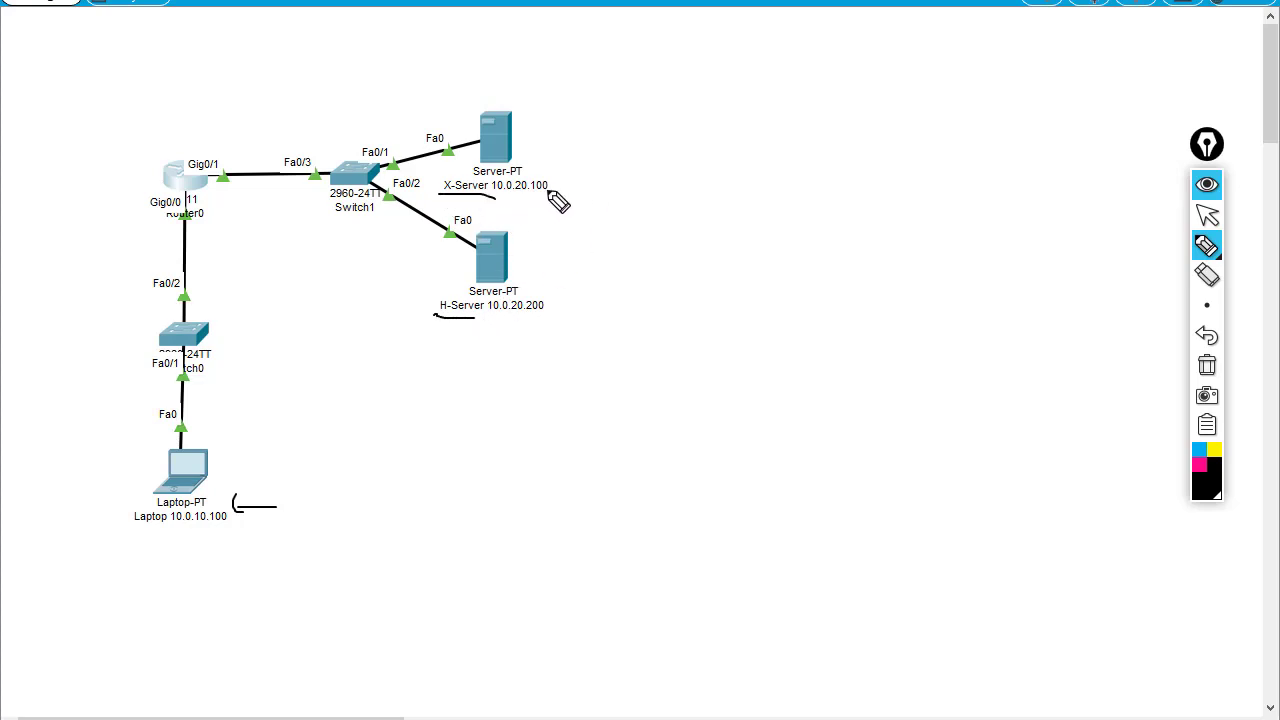
pyautogui.moveTo(551, 180)
pyautogui.mouseDown()
pyautogui.moveTo(494, 185)
pyautogui.moveTo(552, 182)
pyautogui.mouseUp()
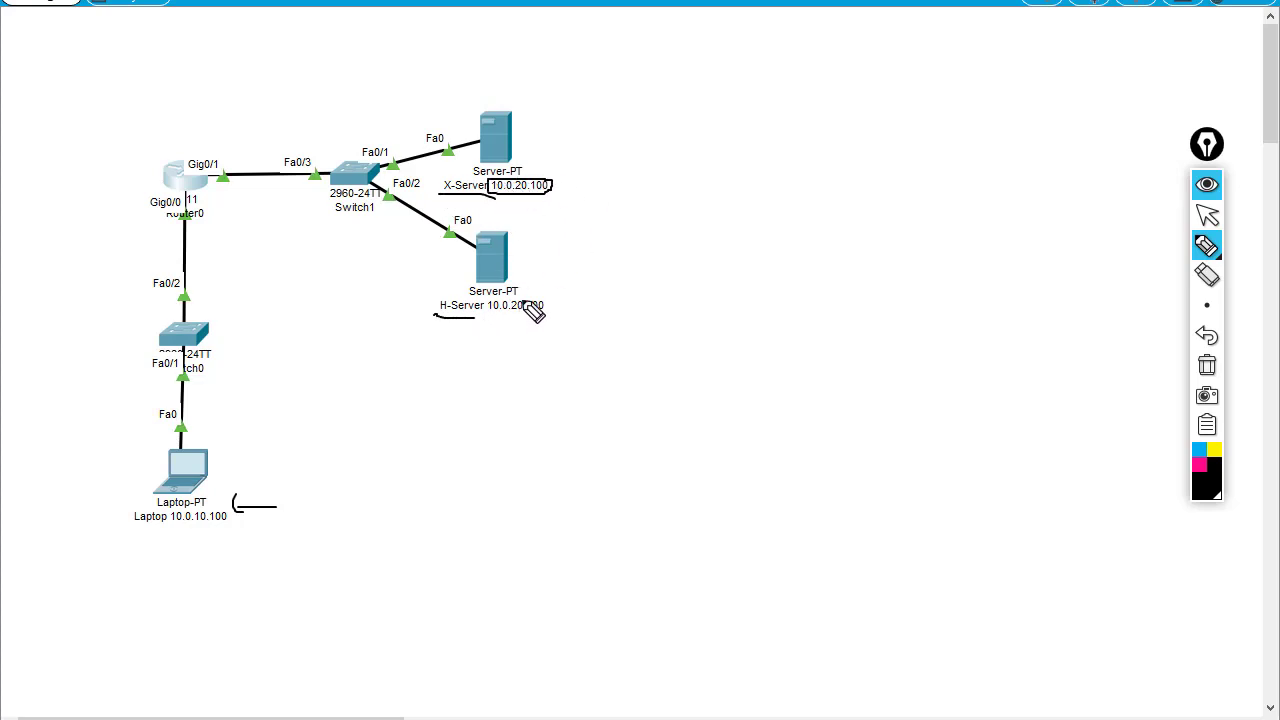
pyautogui.moveTo(544, 290)
pyautogui.mouseDown()
pyautogui.moveTo(496, 303)
pyautogui.moveTo(532, 300)
pyautogui.mouseUp()
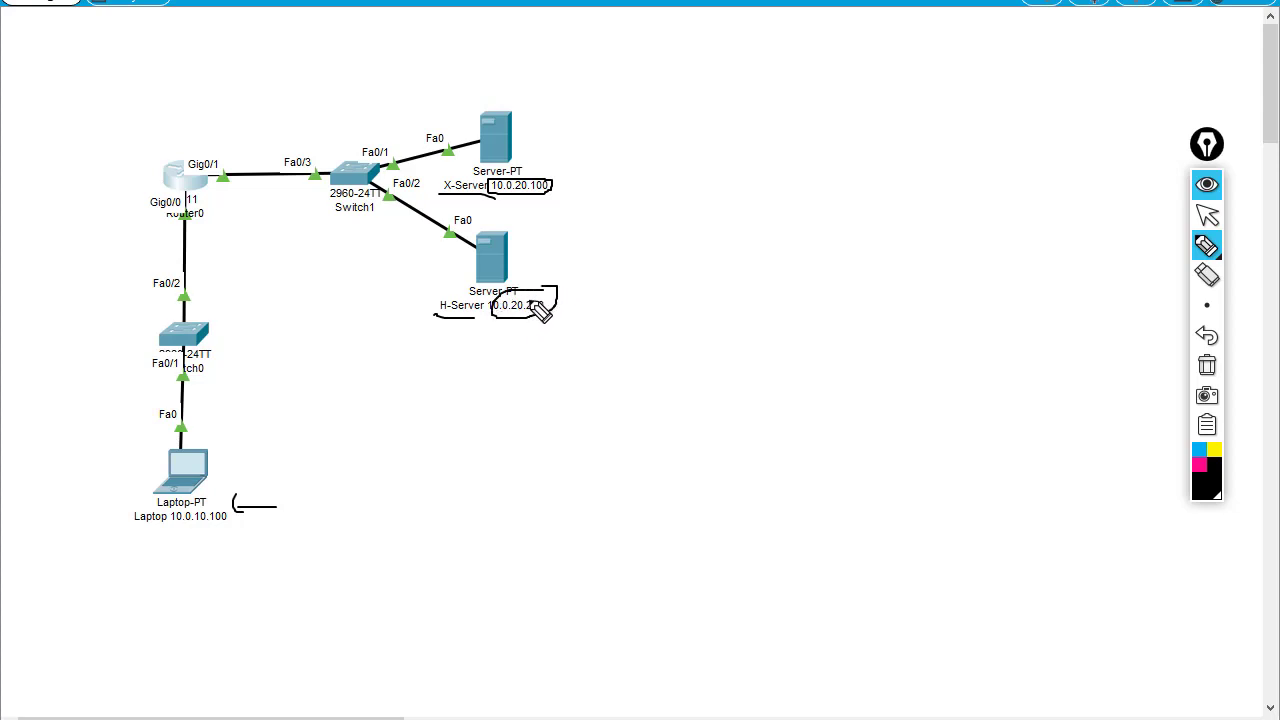
pyautogui.hotkey('ctrl', 'shift', 'c')
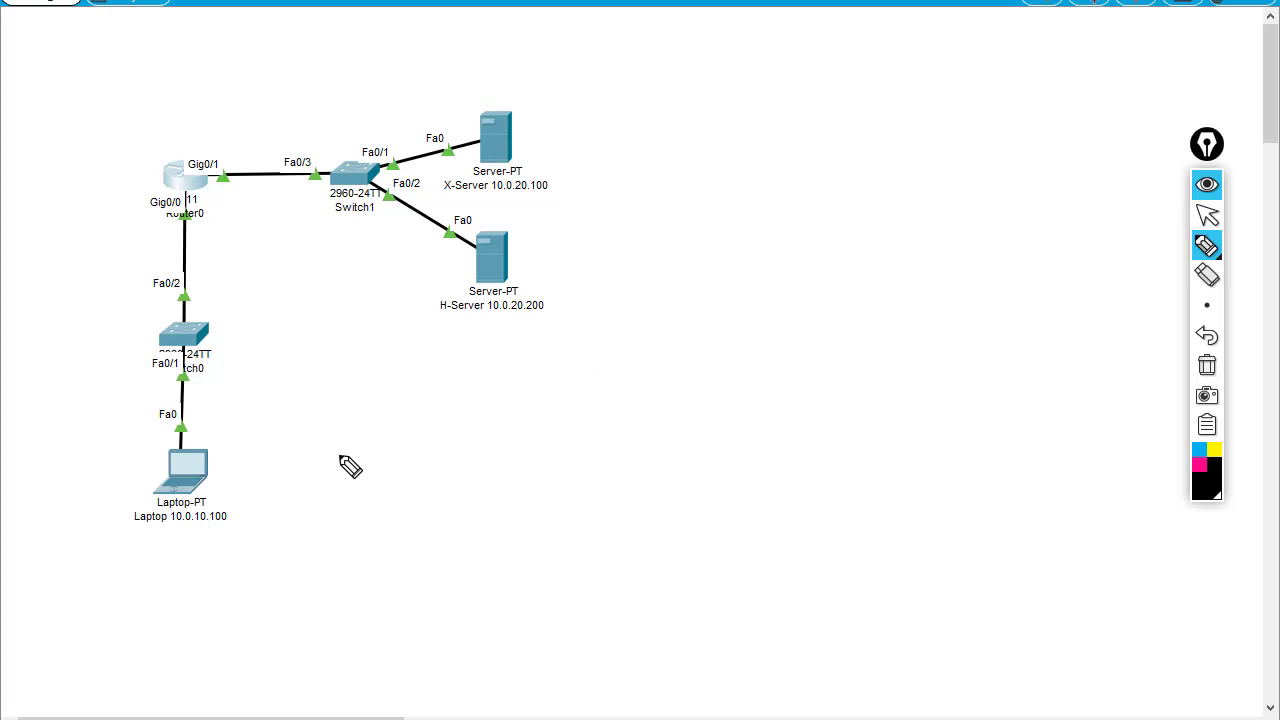
# - Draw arrows pointing at the laptop, X-Server and H-Server, then erase them and stop drawing
pyautogui.moveTo(296, 453); pyautogui.dragTo(236, 460)
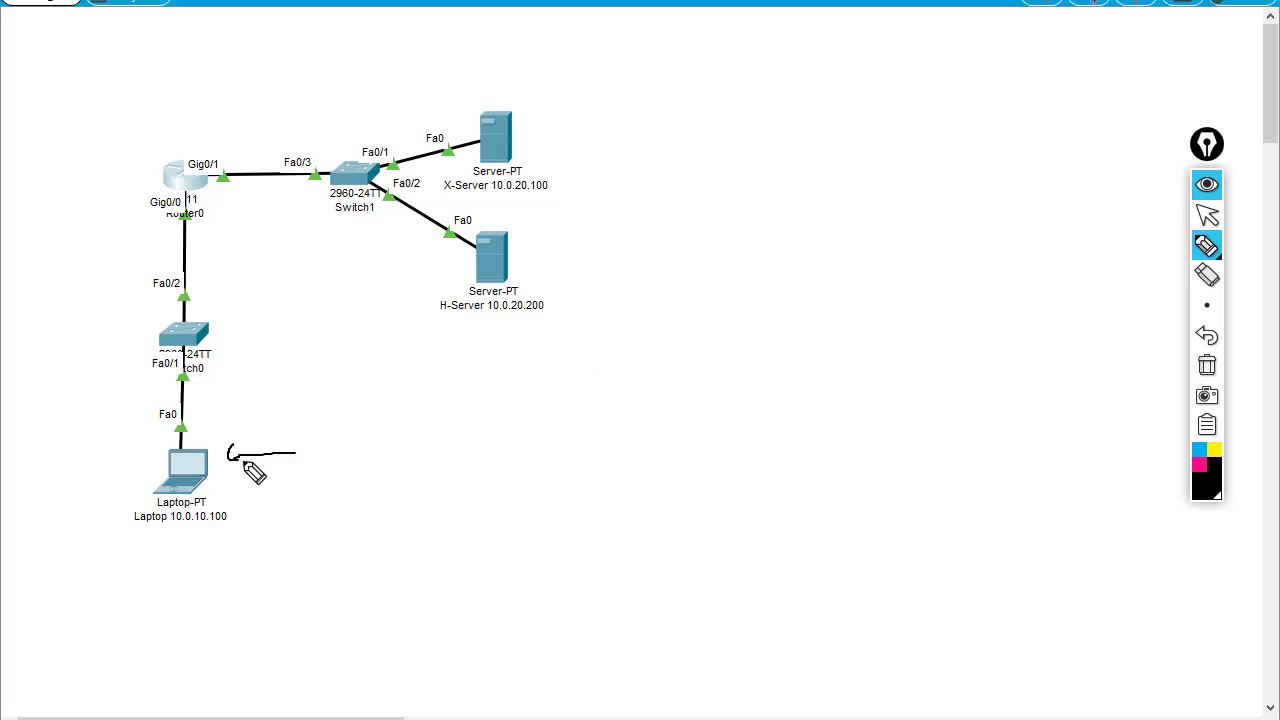
pyautogui.moveTo(580, 137); pyautogui.dragTo(526, 152)
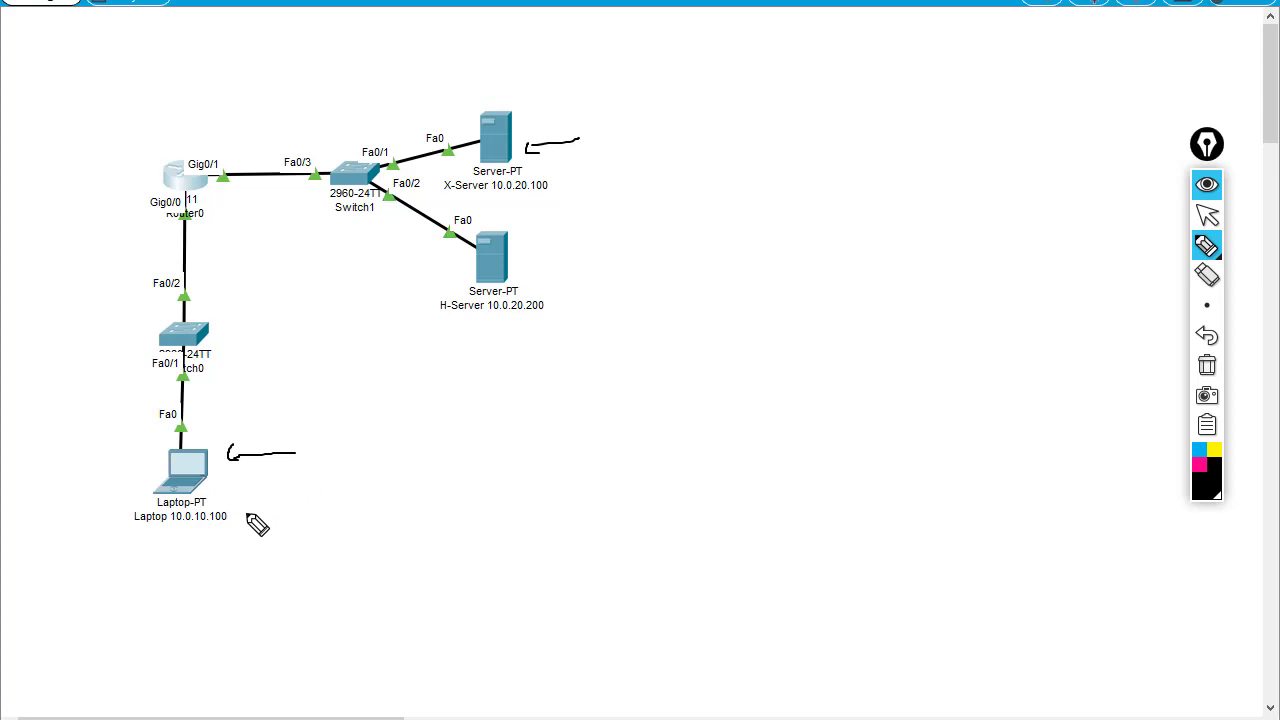
pyautogui.moveTo(582, 244)
pyautogui.mouseDown()
pyautogui.moveTo(520, 250)
pyautogui.moveTo(527, 258)
pyautogui.mouseUp()
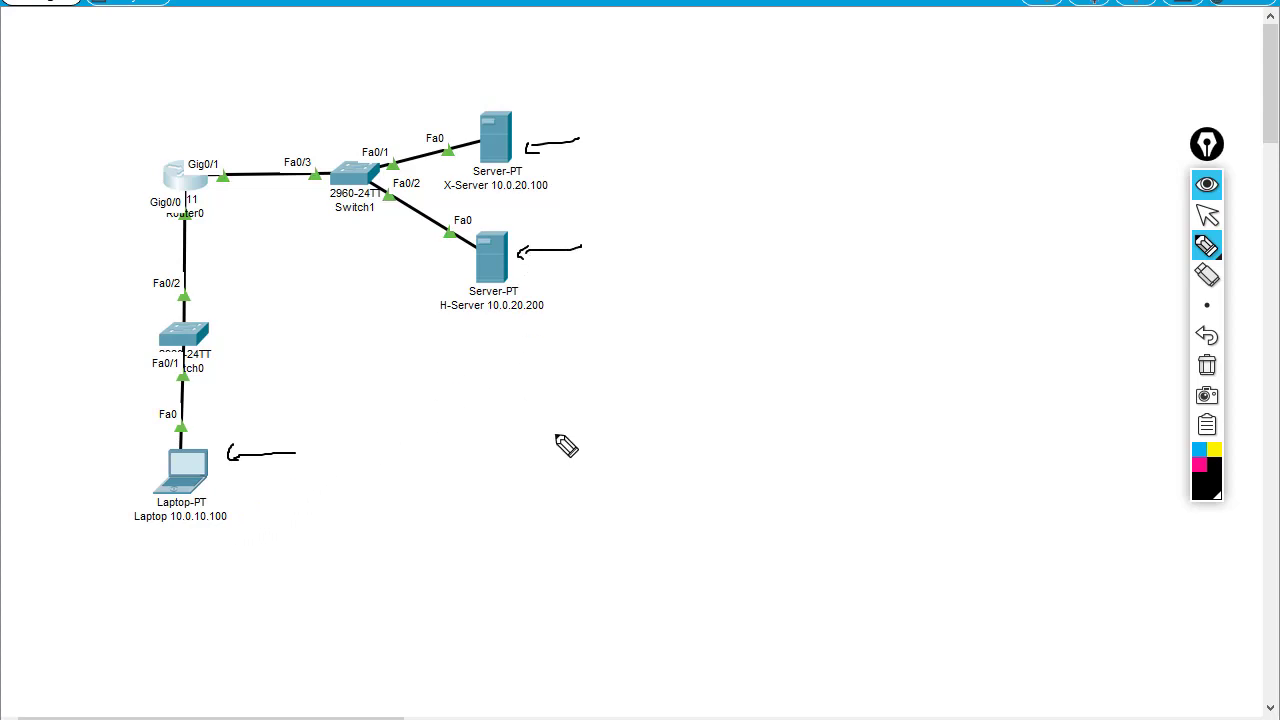
pyautogui.hotkey('ctrl', 'shift', 'c')
pyautogui.click(1207, 216)
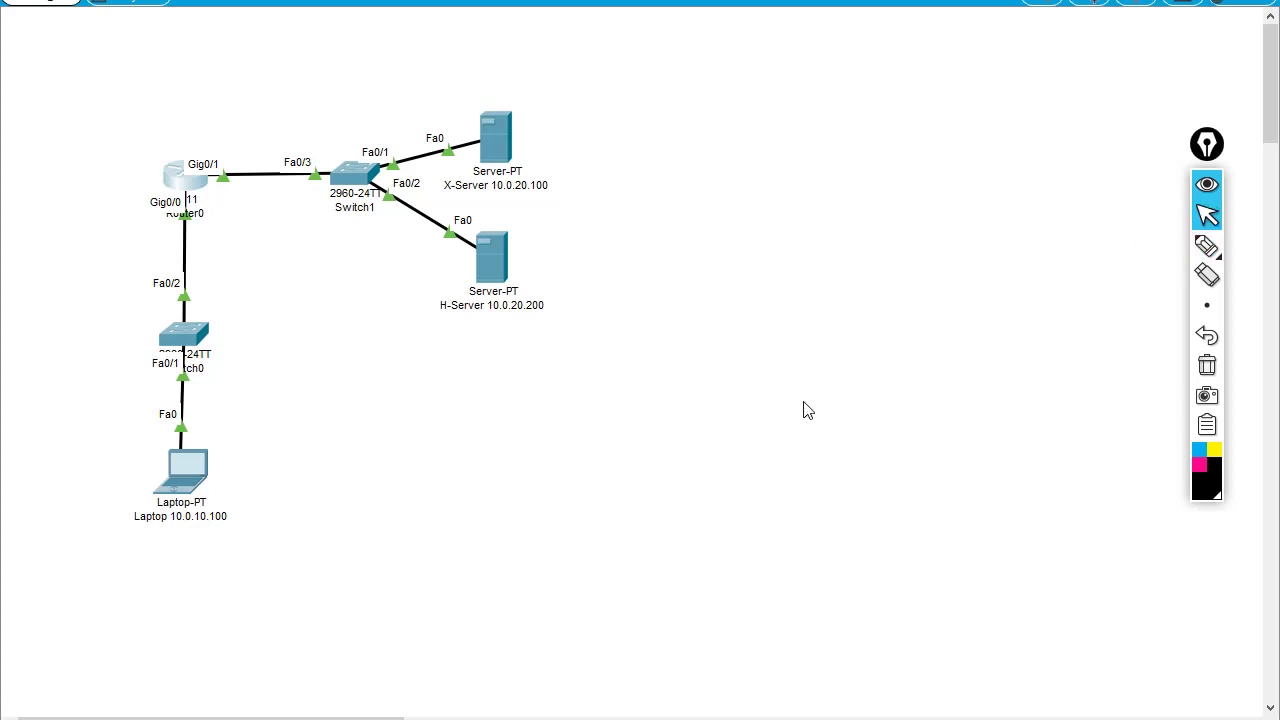
# - Sketch the laptop's traffic paths to X-Server and H-Server, clear the ink, and open the Laptop window
pyautogui.click(1210, 250)
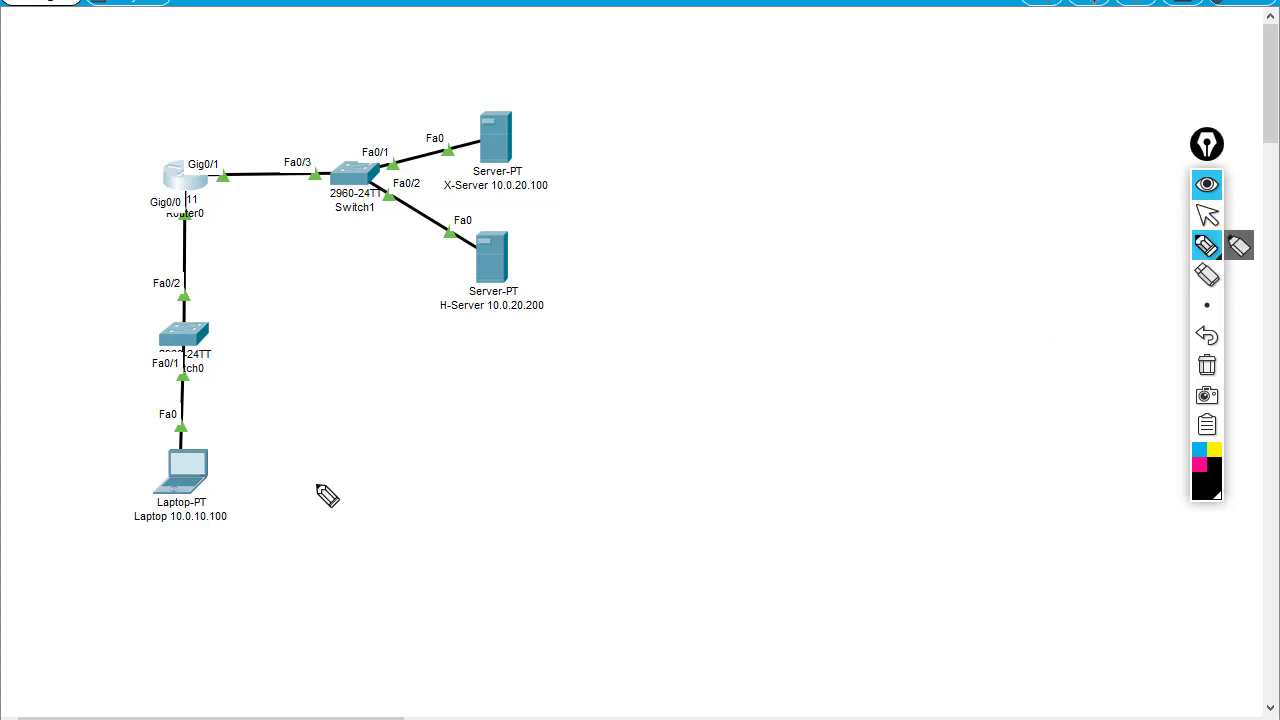
pyautogui.moveTo(283, 461); pyautogui.dragTo(230, 474)
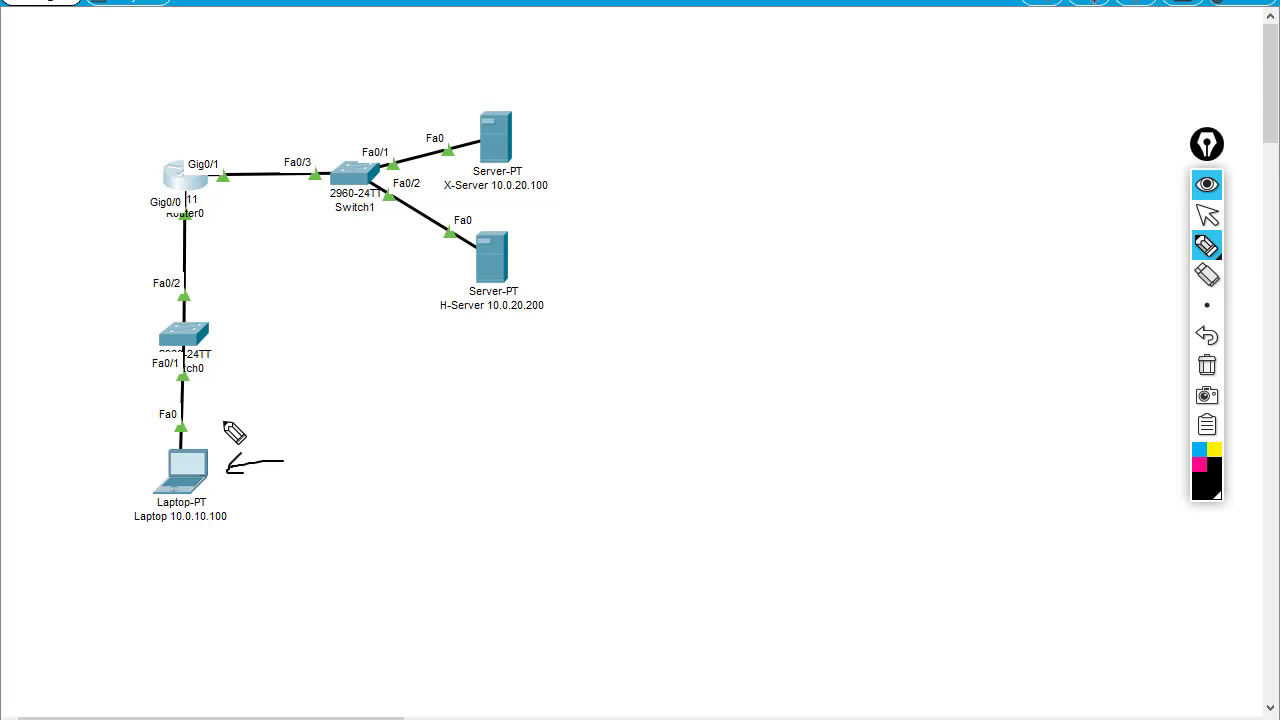
pyautogui.moveTo(213, 425)
pyautogui.mouseDown()
pyautogui.moveTo(231, 353)
pyautogui.moveTo(363, 216)
pyautogui.moveTo(426, 192)
pyautogui.mouseUp()
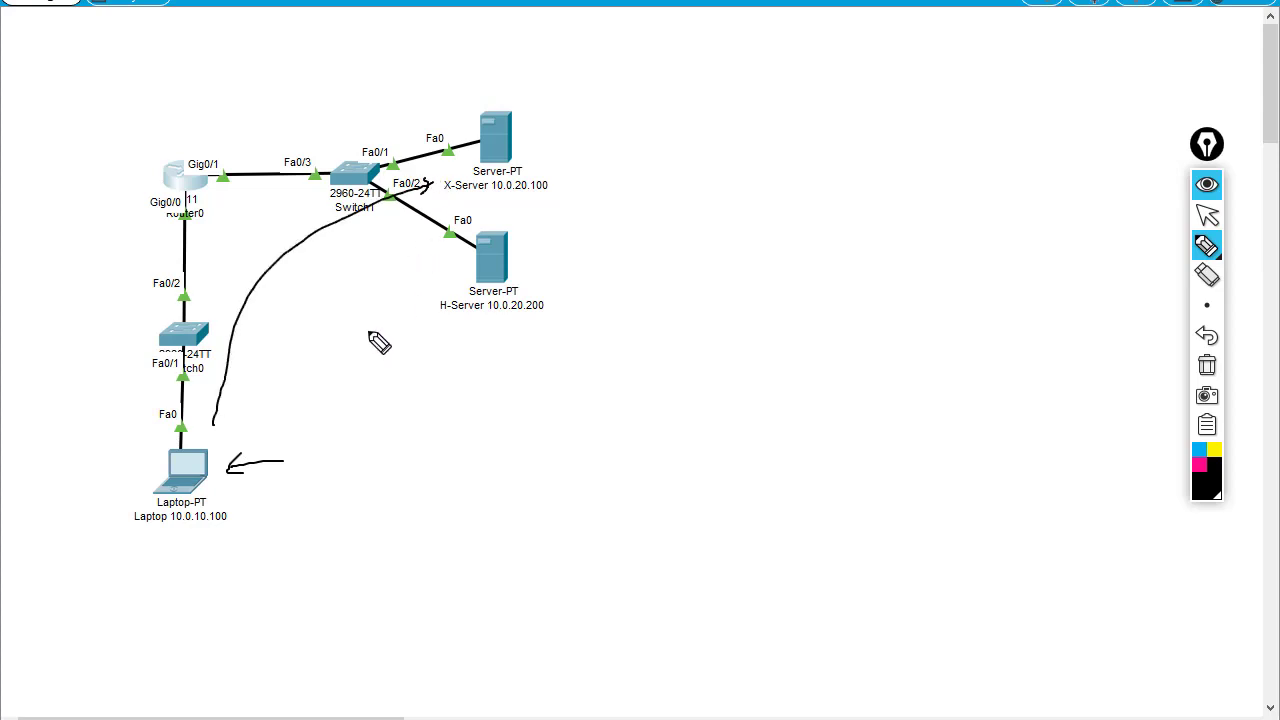
pyautogui.moveTo(231, 433)
pyautogui.mouseDown()
pyautogui.moveTo(438, 338)
pyautogui.moveTo(440, 324)
pyautogui.moveTo(432, 333)
pyautogui.mouseUp()
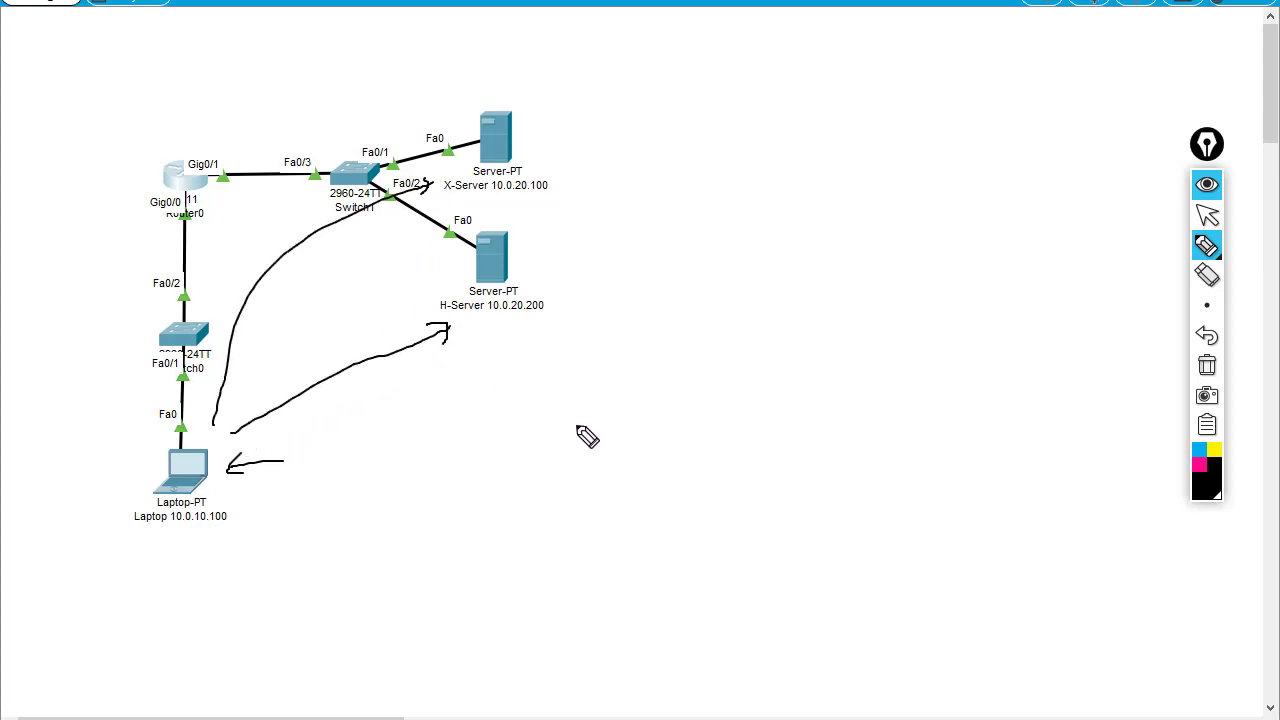
pyautogui.hotkey('ctrl', 'shift', 'c')
pyautogui.click(1207, 215)
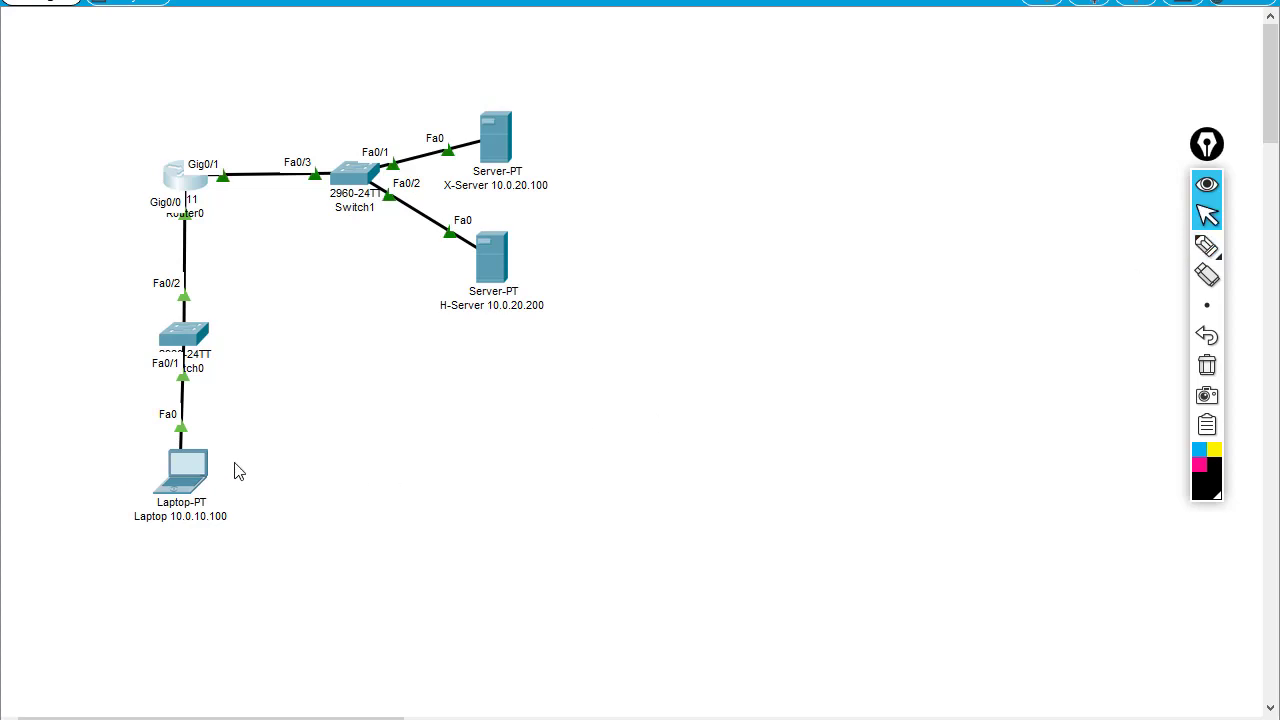
pyautogui.click(186, 472)
pyautogui.moveTo(551, 20); pyautogui.dragTo(887, 18)
# - In the laptop's Command Prompt, ping X-Server at 10.0.20.100 and stop it with Ctrl+C
pyautogui.click(1012, 118)
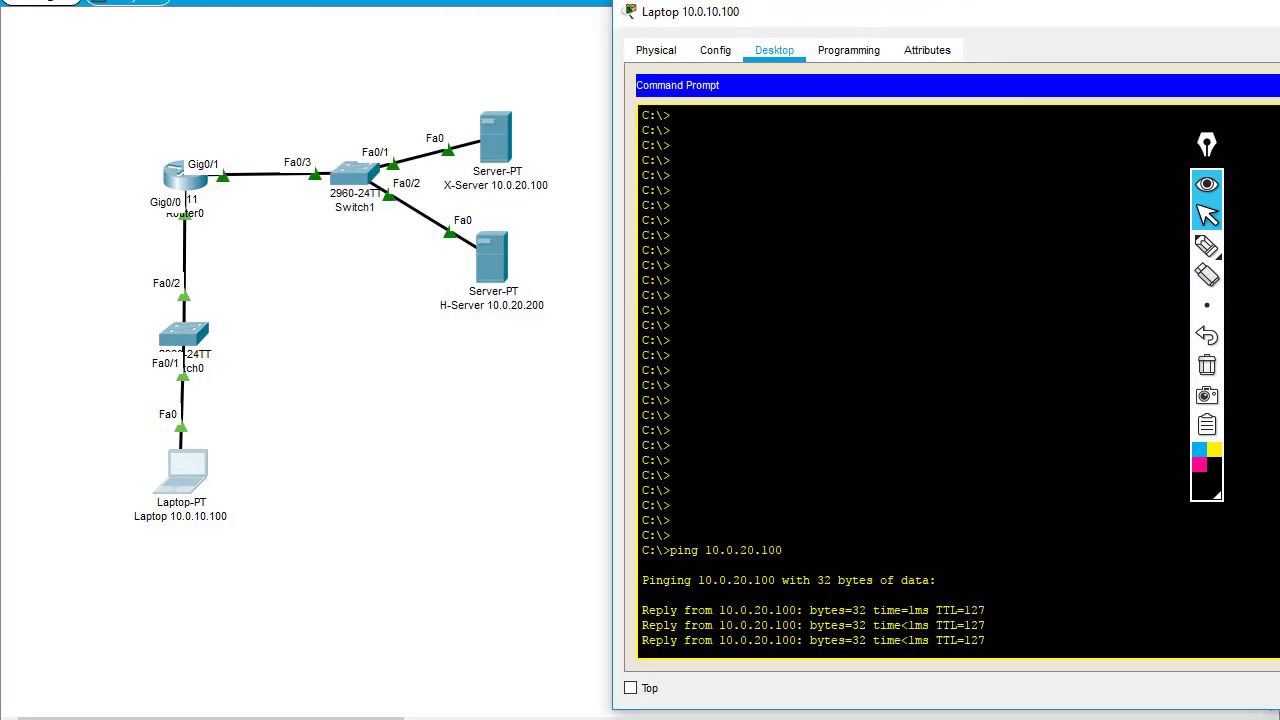
pyautogui.press('Return')
pyautogui.press('Return')
pyautogui.press('Return')
pyautogui.press('Return')
pyautogui.press('Return')
pyautogui.press('Return')
pyautogui.press('Return')
pyautogui.press('Return')
pyautogui.press('Return')
pyautogui.press('Return')
pyautogui.press('Return')
pyautogui.press('Return')
pyautogui.press('Return')
pyautogui.press('Return')
pyautogui.press('Return')
pyautogui.press('Return')
pyautogui.press('Return')
pyautogui.press('Return')
pyautogui.press('Return')
pyautogui.press('Return')
pyautogui.press('Return')
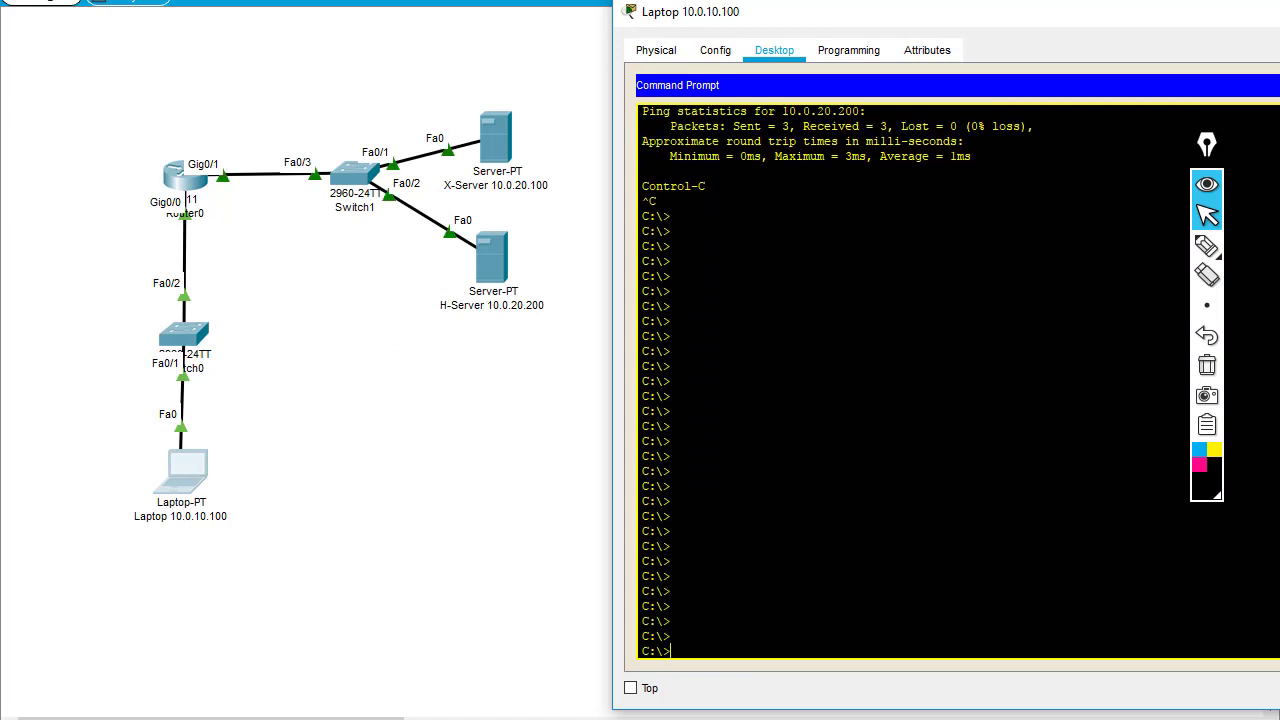
pyautogui.write('ping 10.')
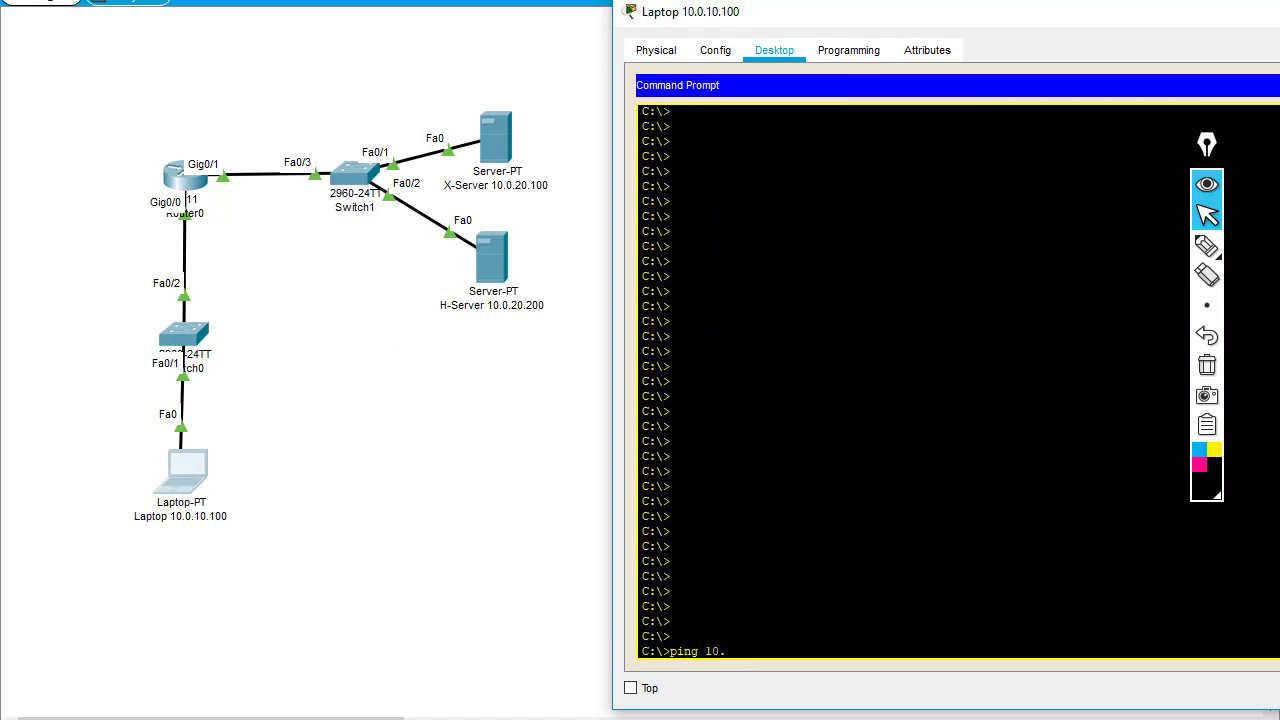
pyautogui.write('0.20.100')
pyautogui.press('Return')
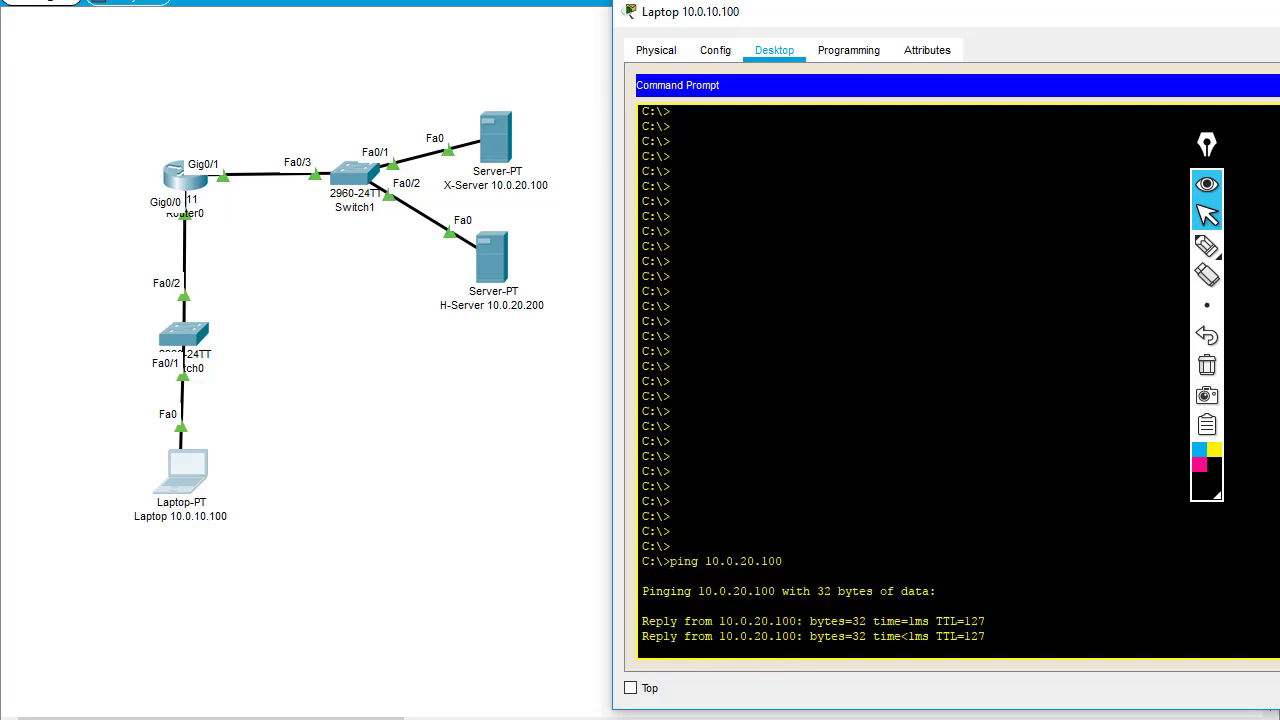
pyautogui.hotkey('ctrl', 'c')
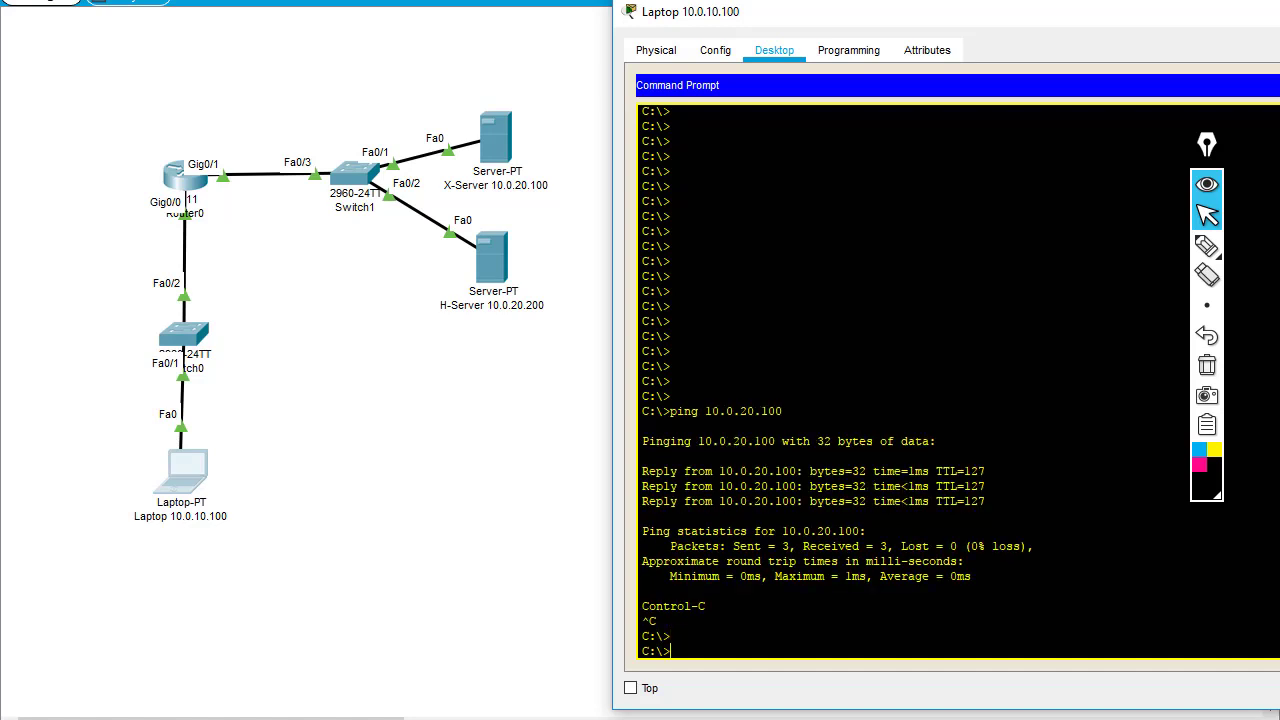
# - Edit the recalled command to ping H-Server at 10.0.20.200, which replies 4 of 4
pyautogui.press('Return')
pyautogui.press('Up')
pyautogui.press('Left')
pyautogui.press('Left')
pyautogui.press('Left')
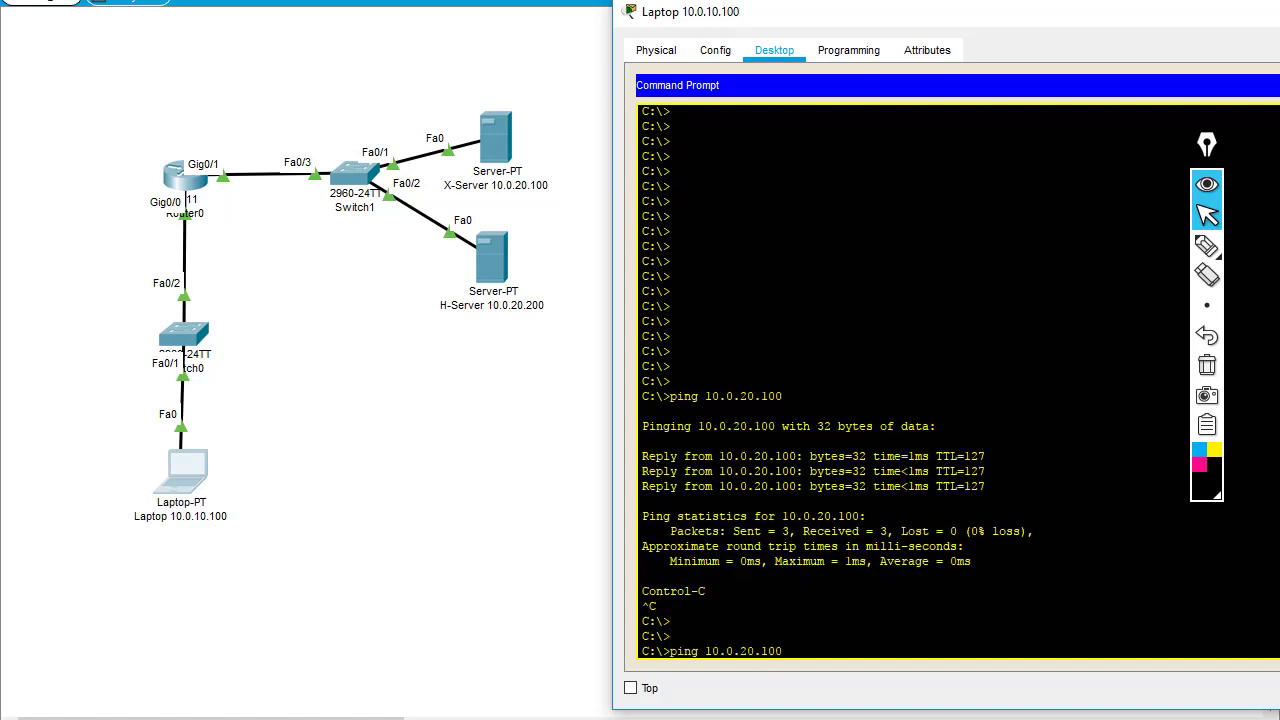
pyautogui.press('BackSpace')
pyautogui.write('2')
pyautogui.press('Return')
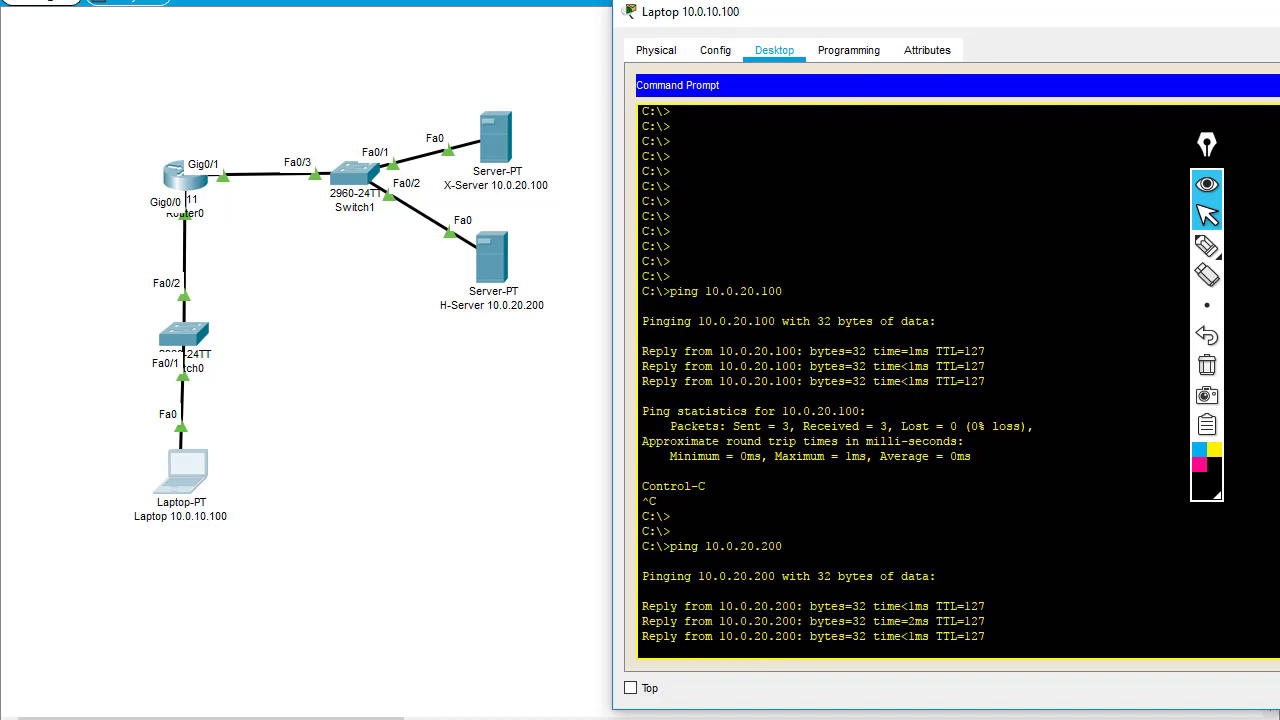
pyautogui.press('Return')
pyautogui.press('Return')
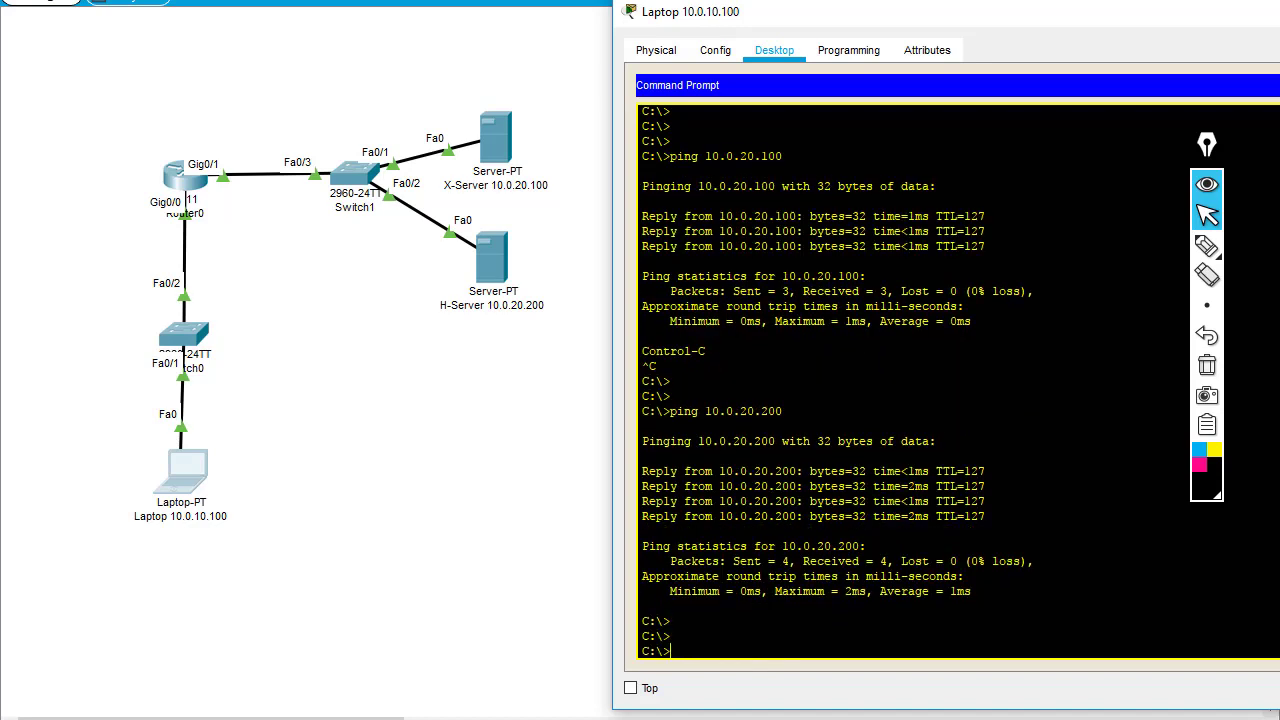
# - In Router0's CLI, enter conf t and add access-list 100 deny ip host 10.0.10.100 host 10.0.20.100
pyautogui.click(178, 188)
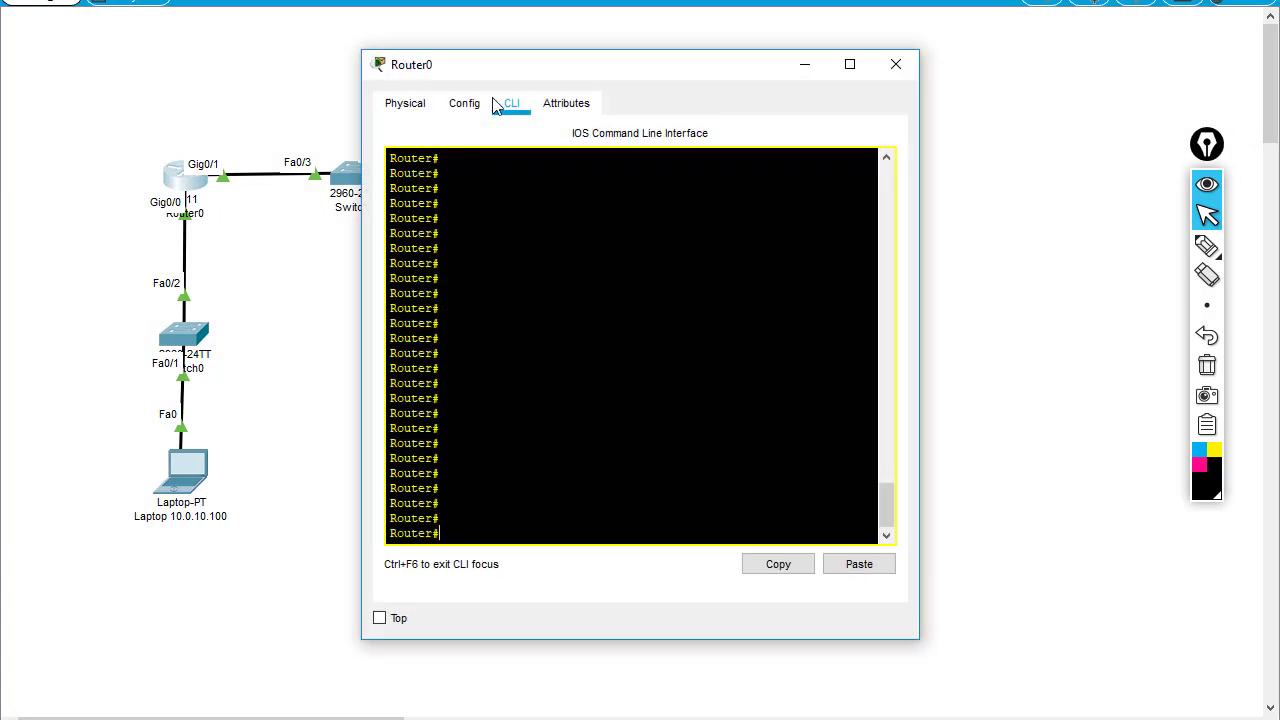
pyautogui.moveTo(506, 74); pyautogui.dragTo(657, 74)
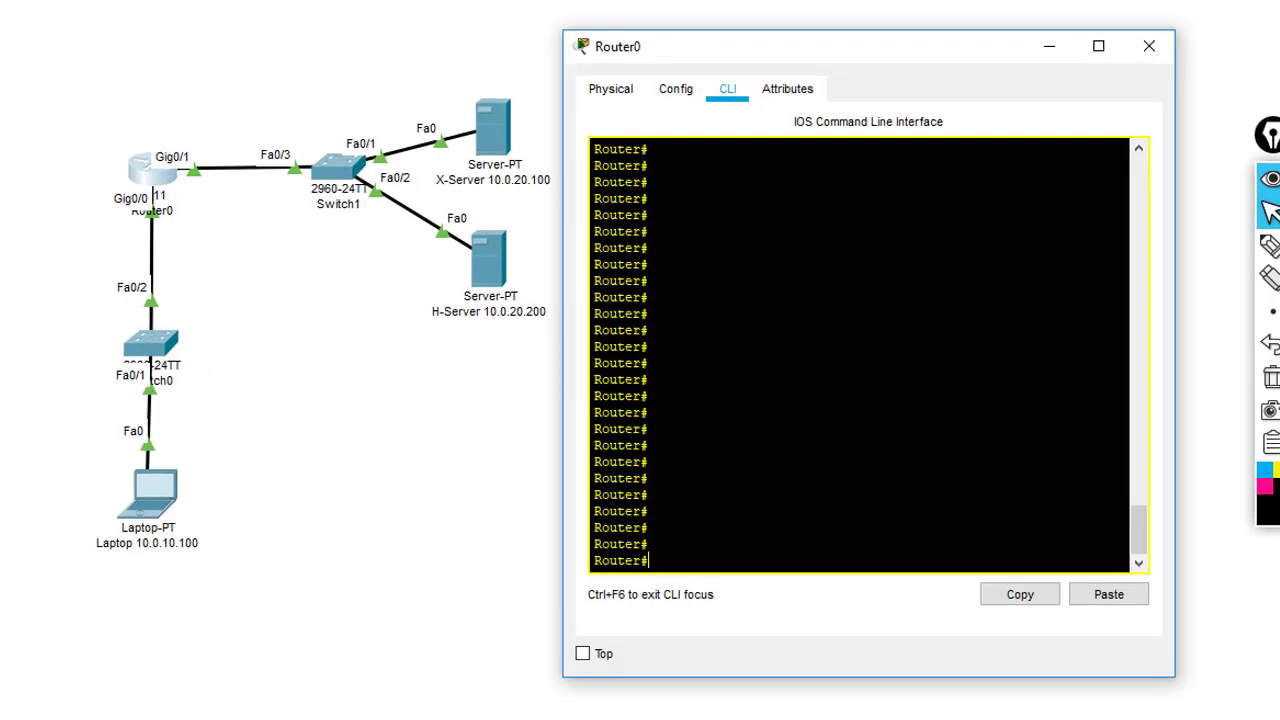
pyautogui.write('conf t')
pyautogui.press('Return')
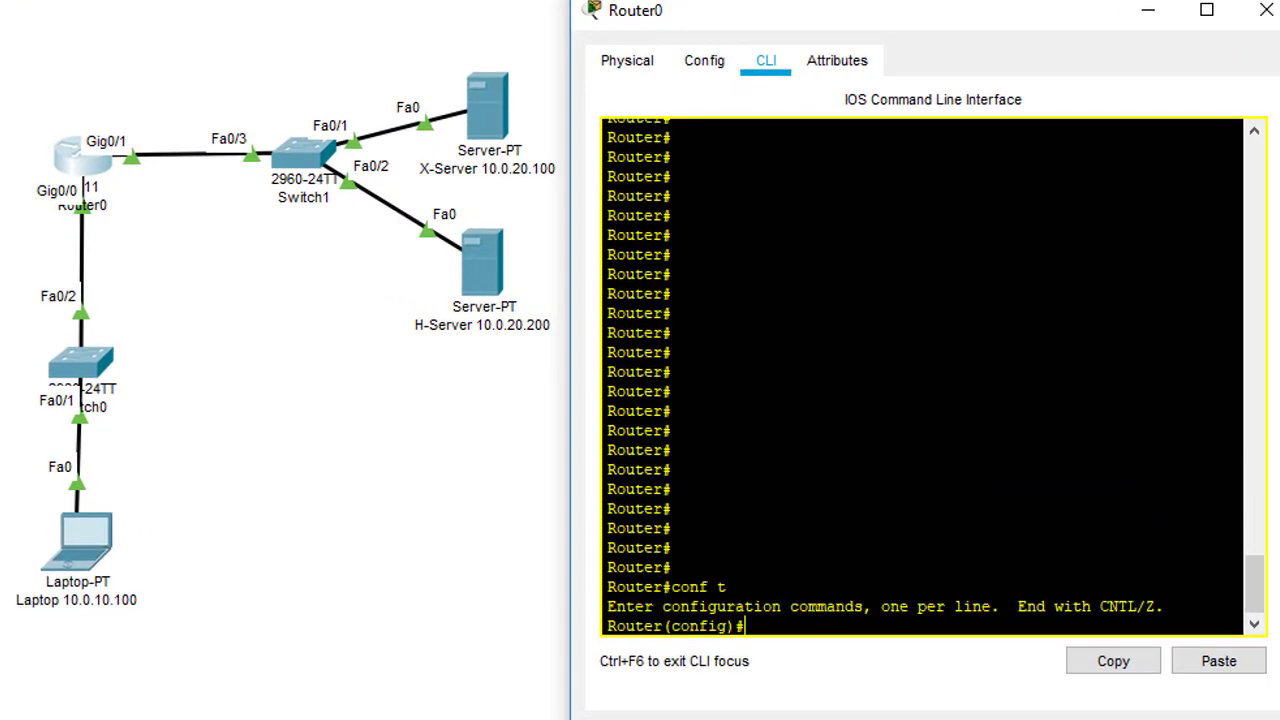
pyautogui.write('access-list ')
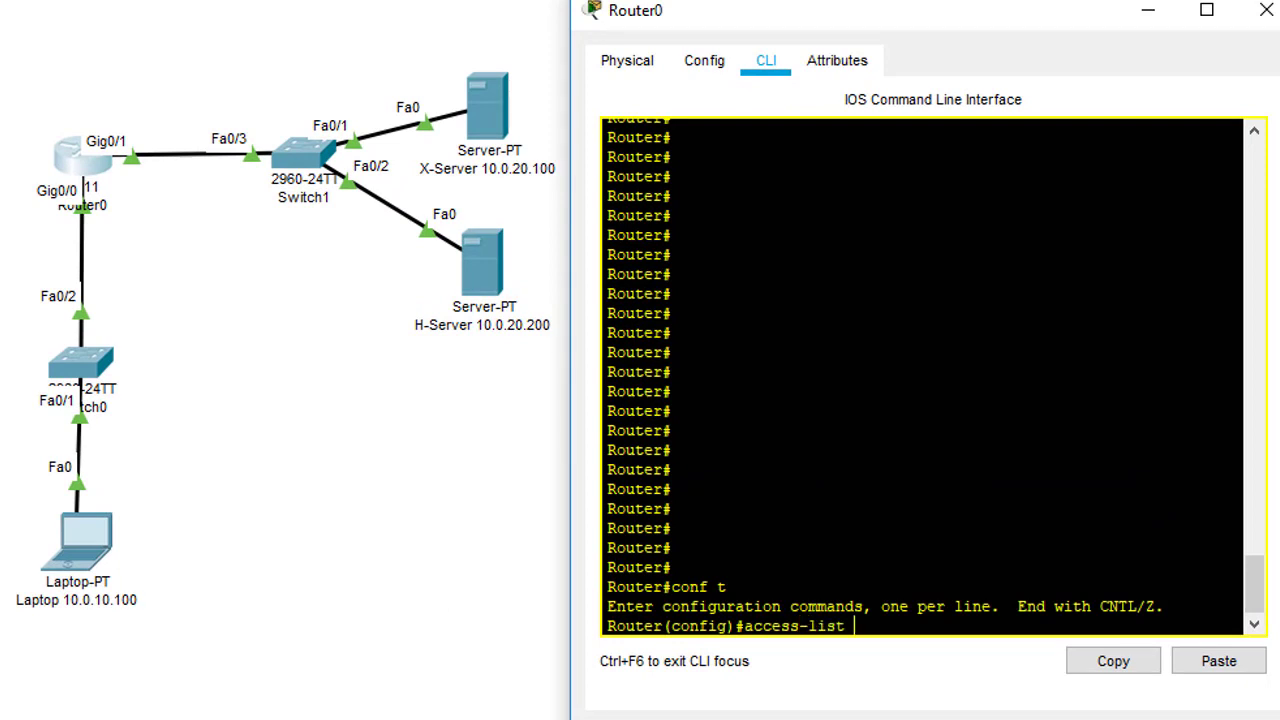
pyautogui.write('100 permit ip')
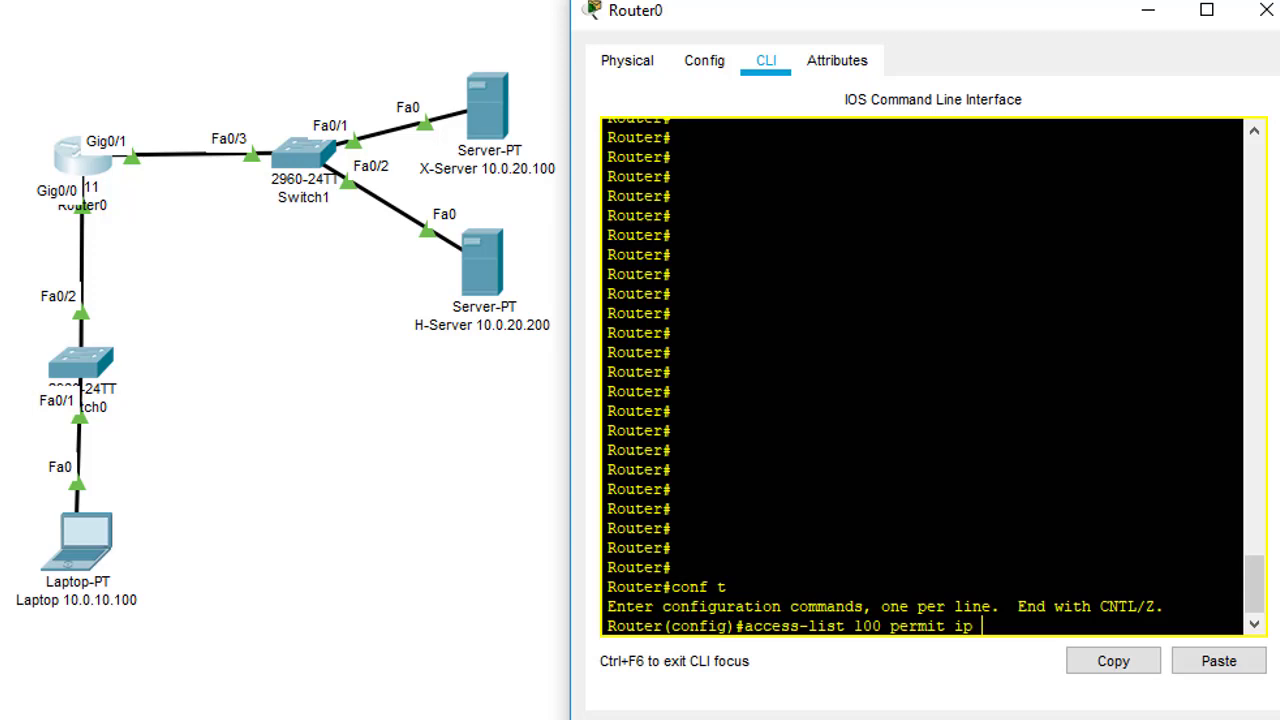
pyautogui.press('BackSpace')
pyautogui.press('BackSpace')
pyautogui.press('BackSpace')
pyautogui.press('BackSpace')
pyautogui.press('BackSpace')
pyautogui.press('BackSpace')
pyautogui.press('BackSpace')
pyautogui.press('BackSpace')
pyautogui.press('BackSpace')
pyautogui.press('BackSpace')
pyautogui.write('deny ip host')
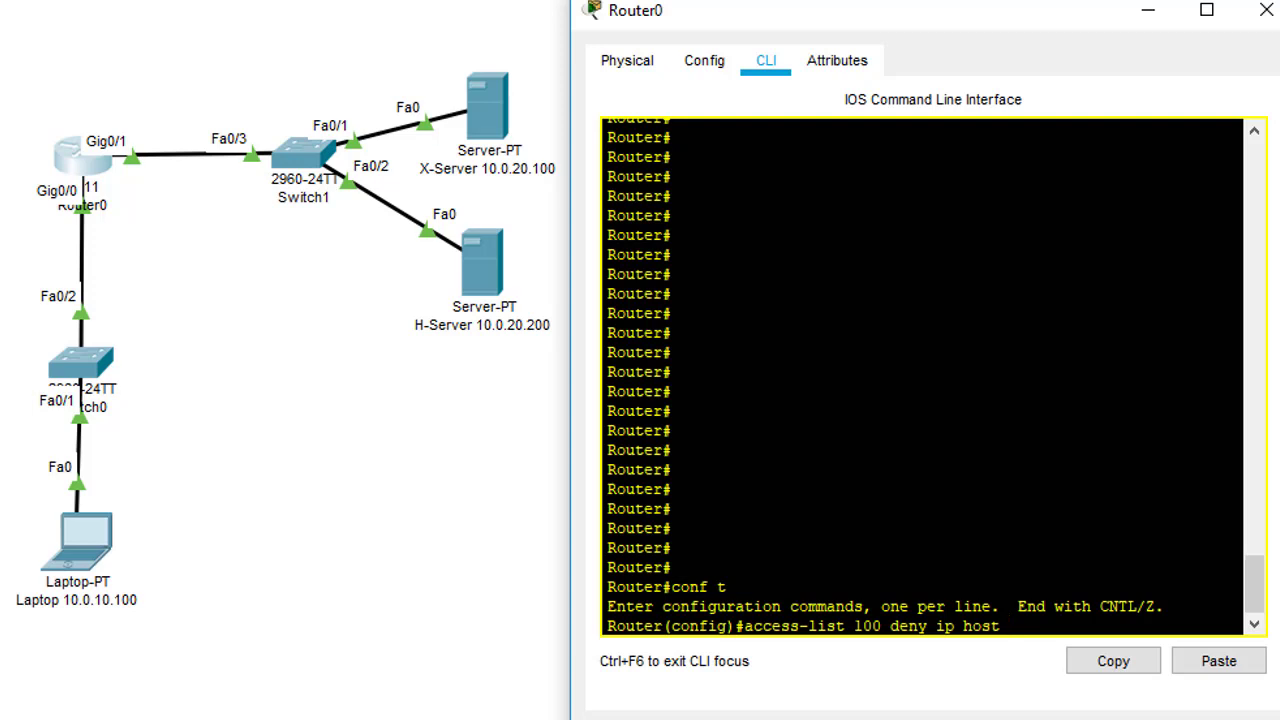
pyautogui.write(' 10.0.10.100')
pyautogui.write('host ')
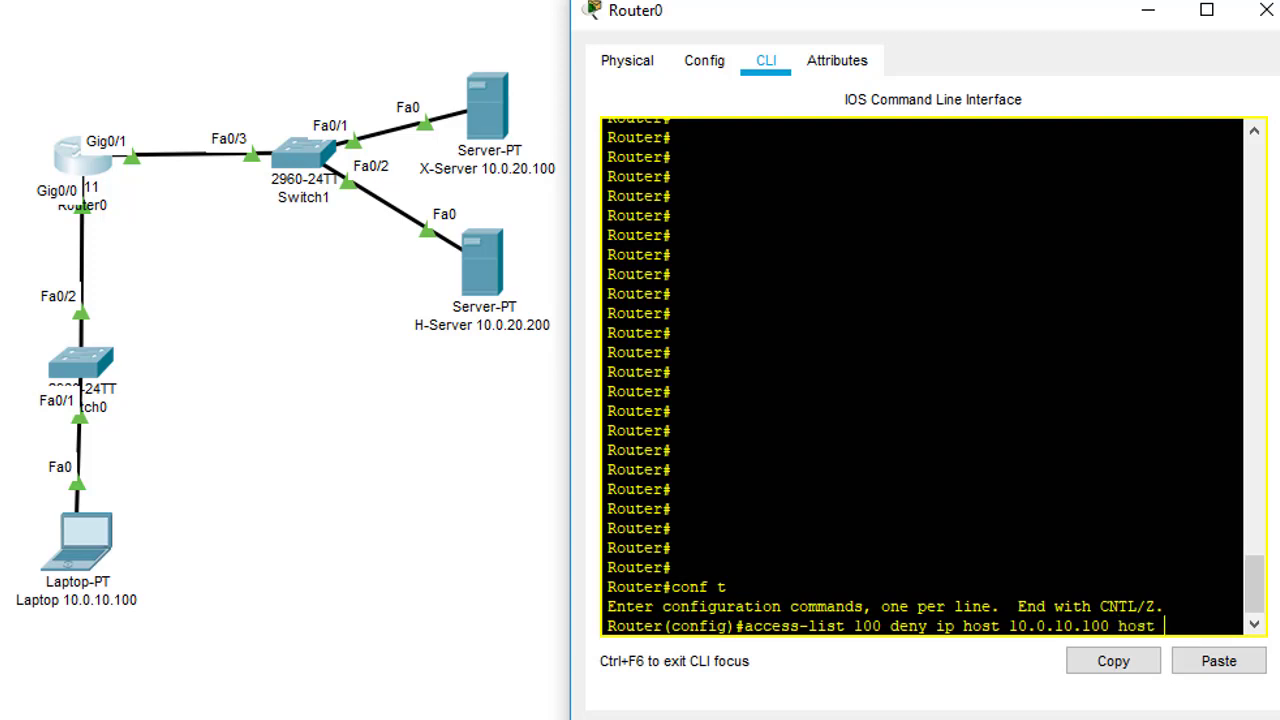
pyautogui.write('10.0.20.100')
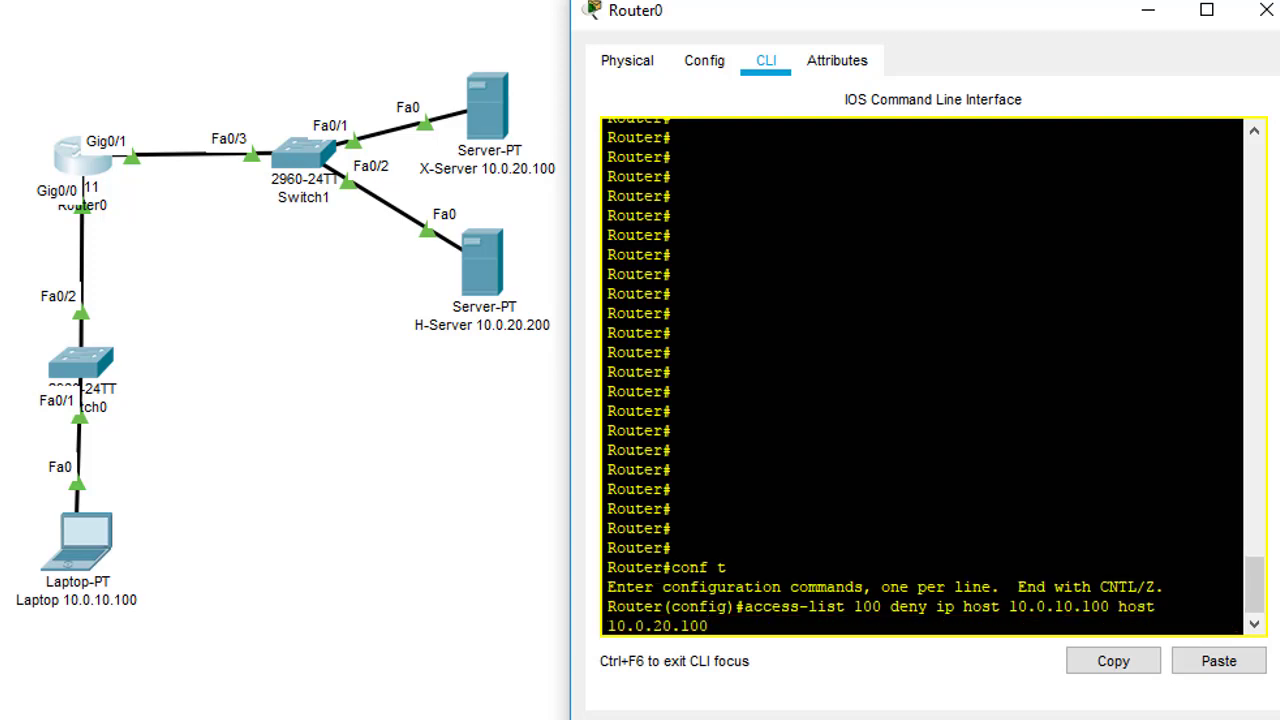
pyautogui.press('Return')
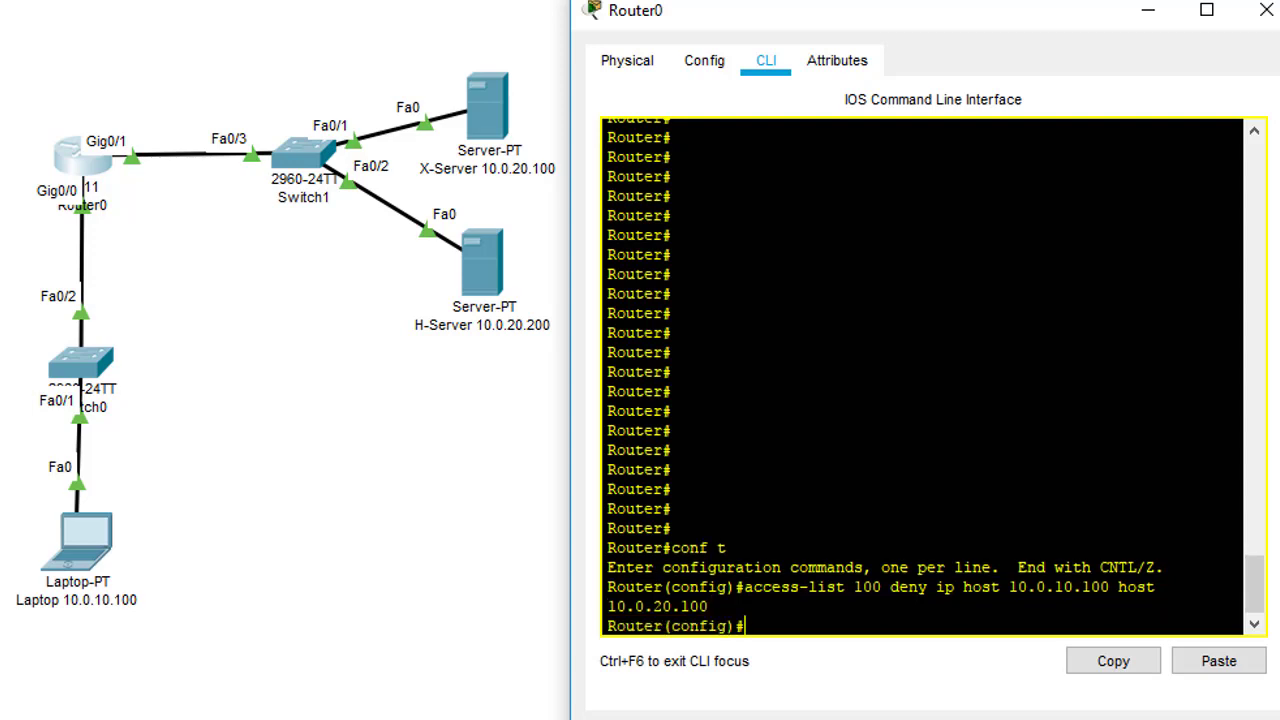
# - Add access-list 100 permit ip host 10.0.10.100 host 10.0.20.200, exit configuration, and type sh access-list
pyautogui.write('access-list 100')
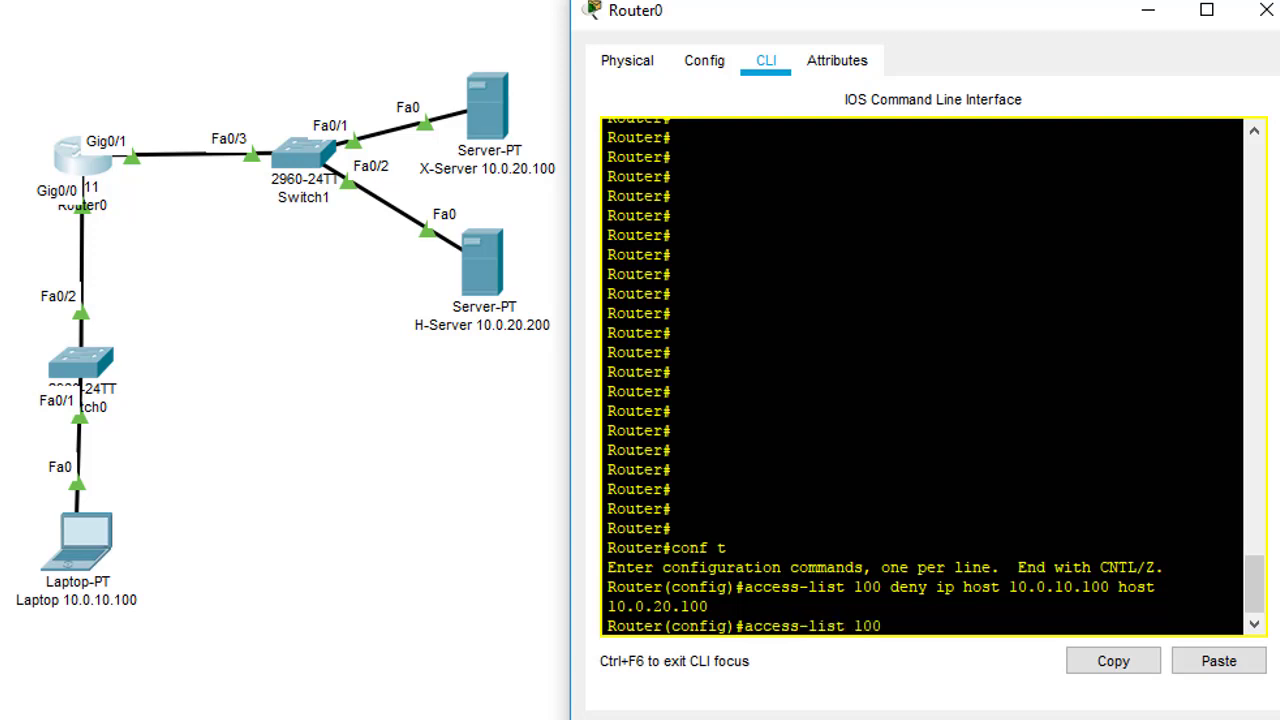
pyautogui.write(' permit ip host 10.')
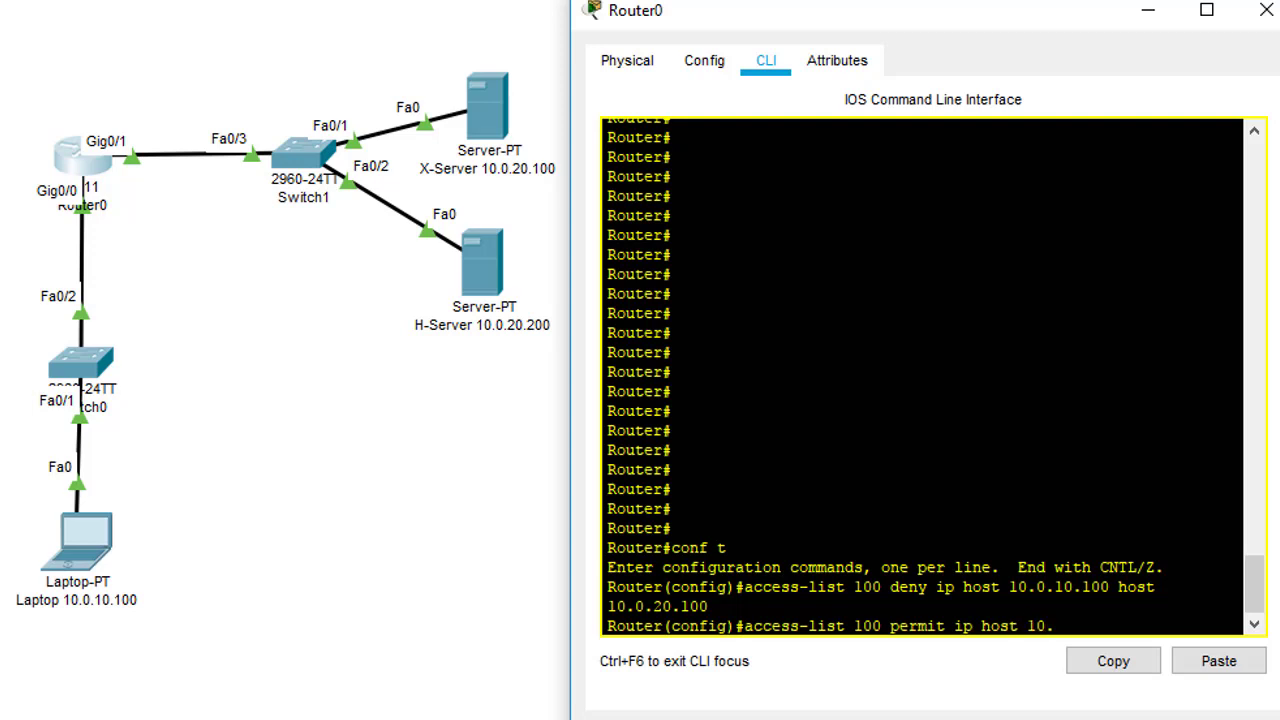
pyautogui.write('0.10.100 host 10.0.20.200')
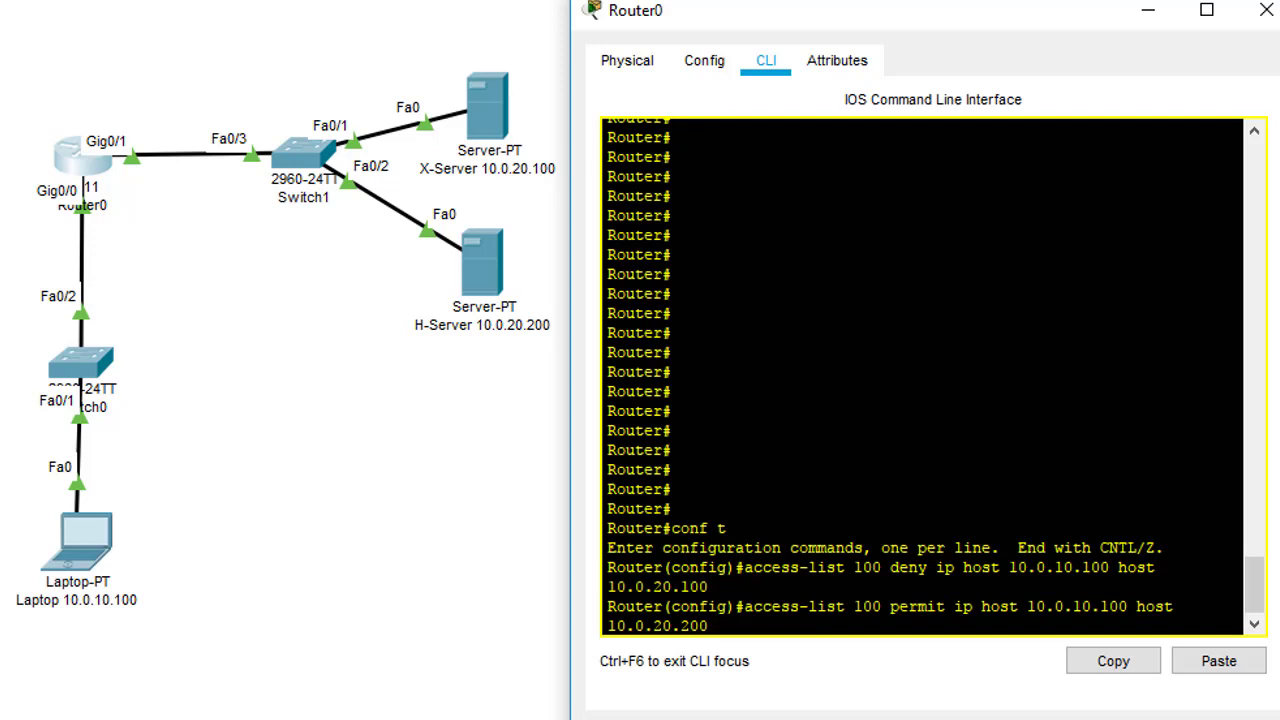
pyautogui.press('Return')
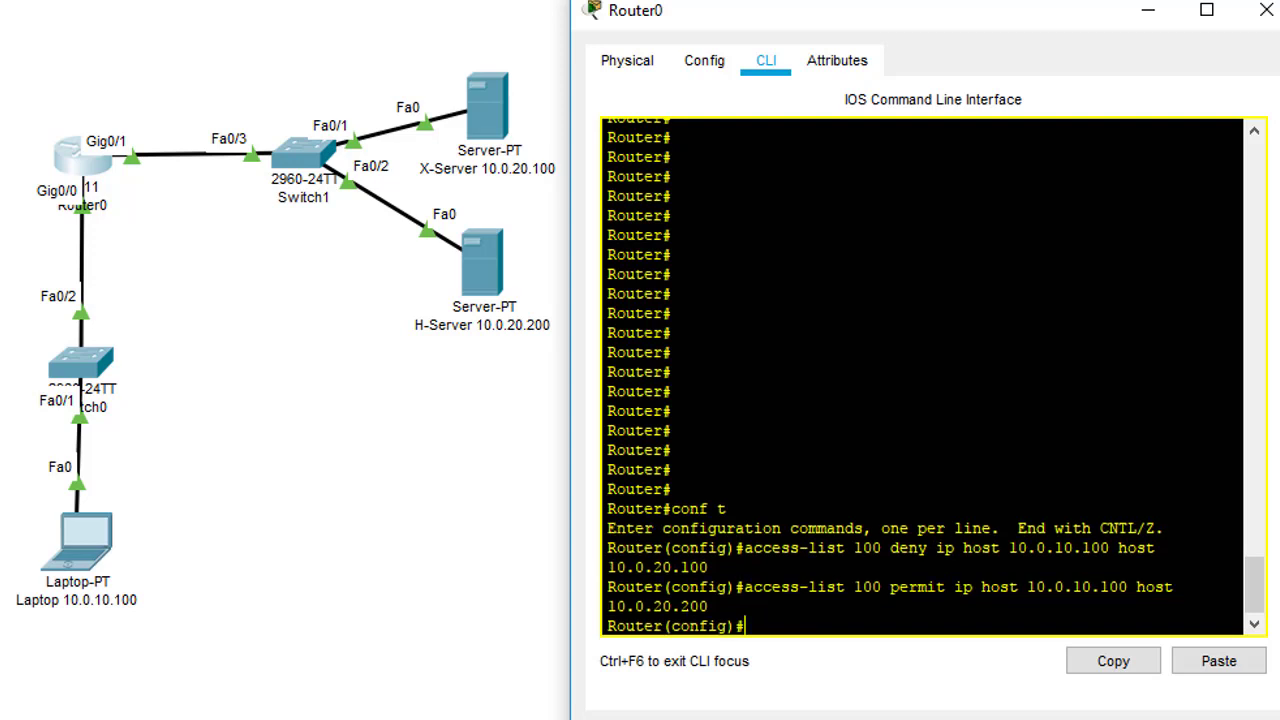
pyautogui.write('exit')
pyautogui.press('Return')
pyautogui.press('Return')
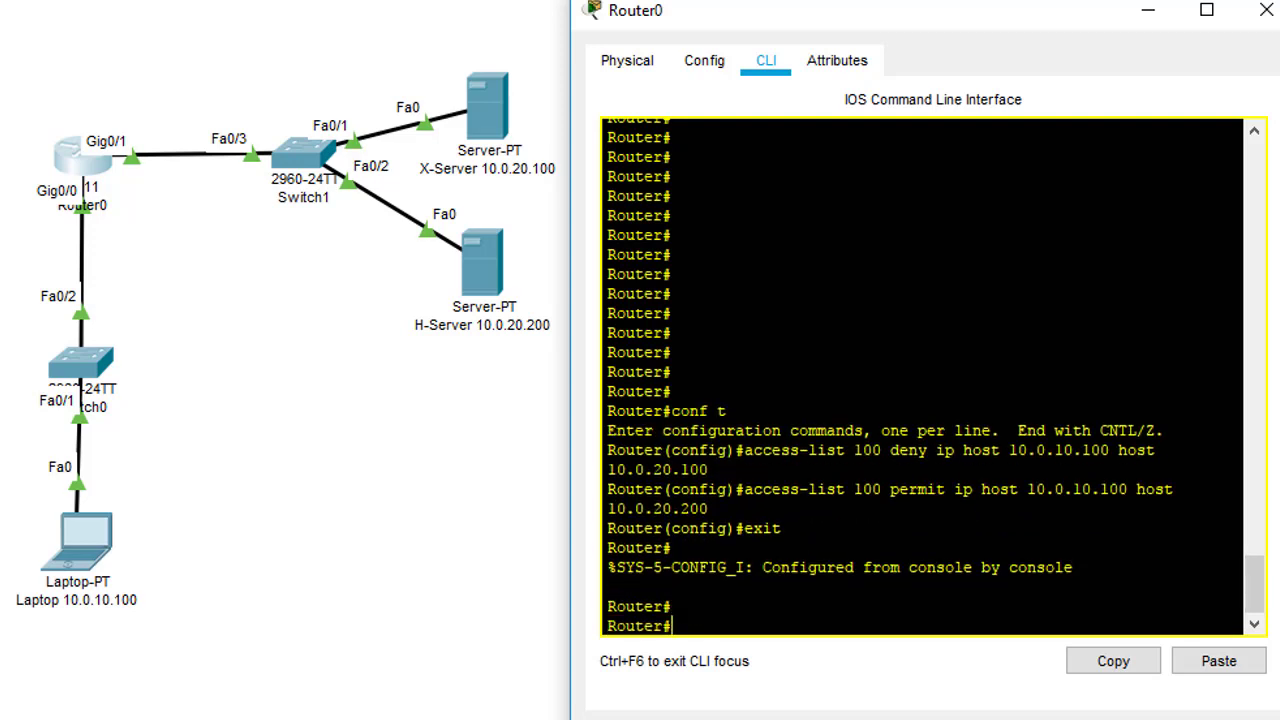
pyautogui.write('sh access-list')
pyautogui.press('Return')
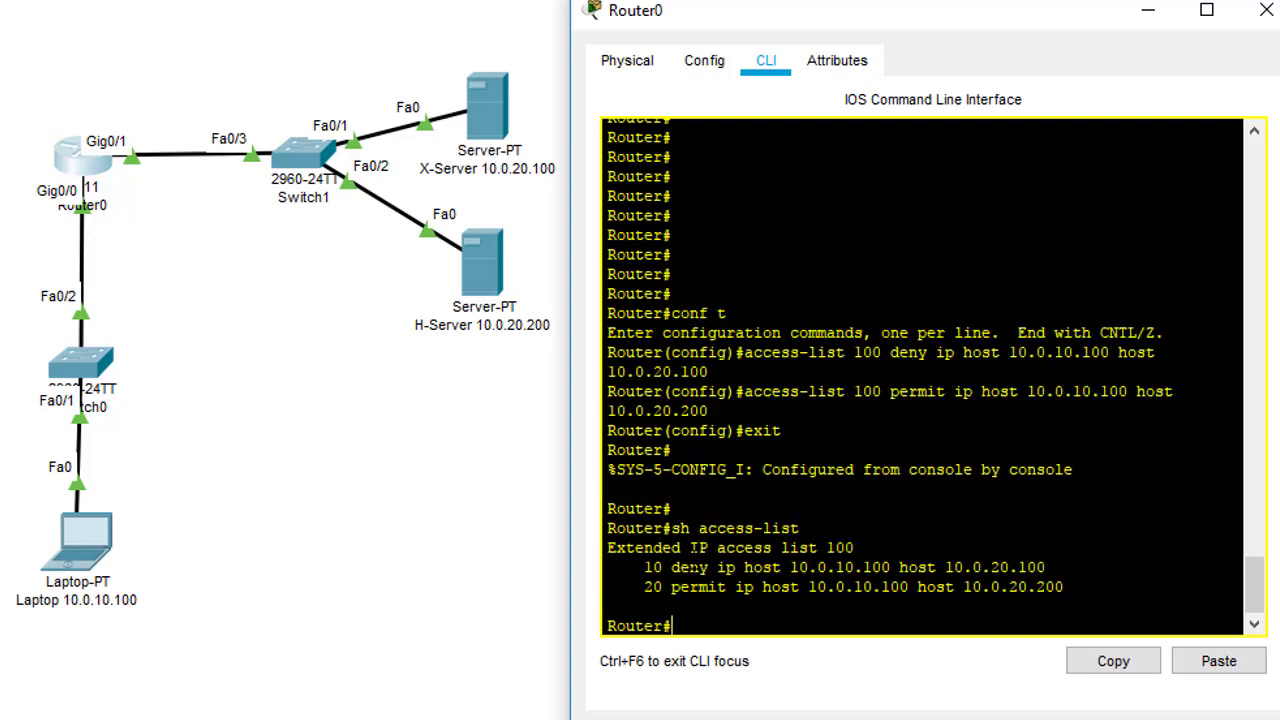
# - Highlight rule 10's deny action, laptop source 10.0.10.100 and X-Server destination 10.0.20.100
pyautogui.moveTo(662, 567); pyautogui.dragTo(716, 567)
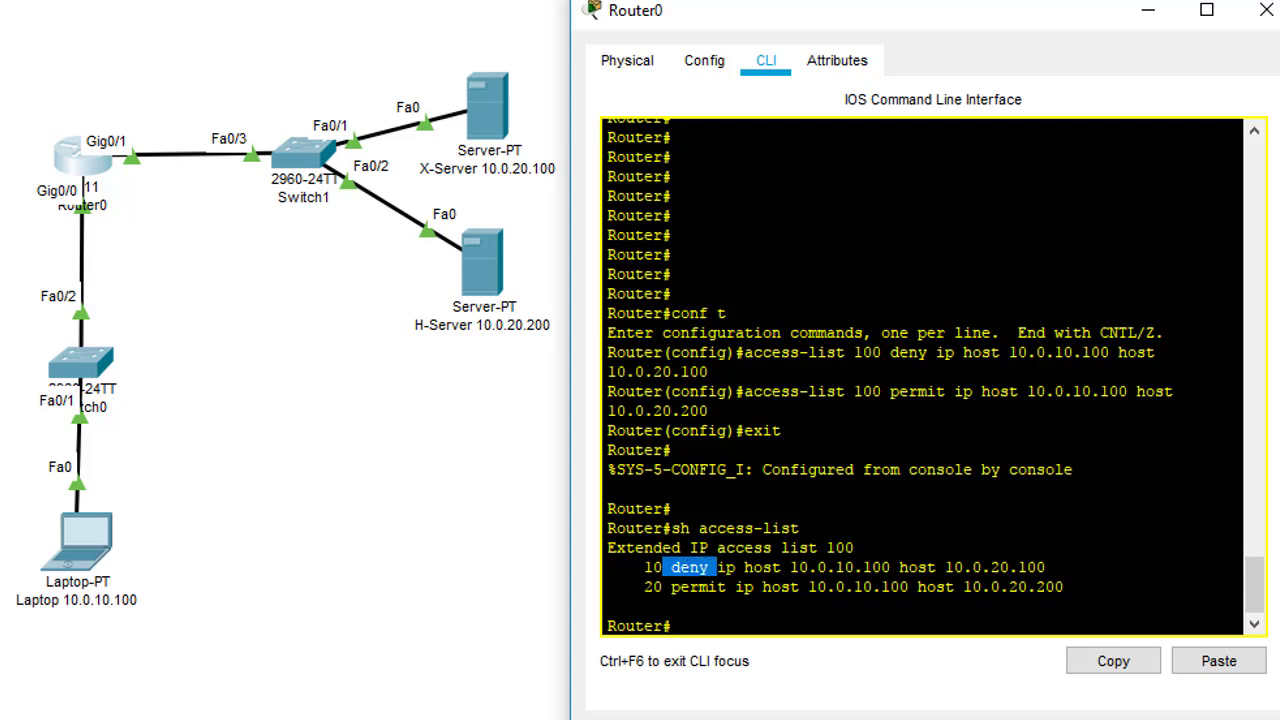
pyautogui.moveTo(790, 567); pyautogui.dragTo(862, 567)
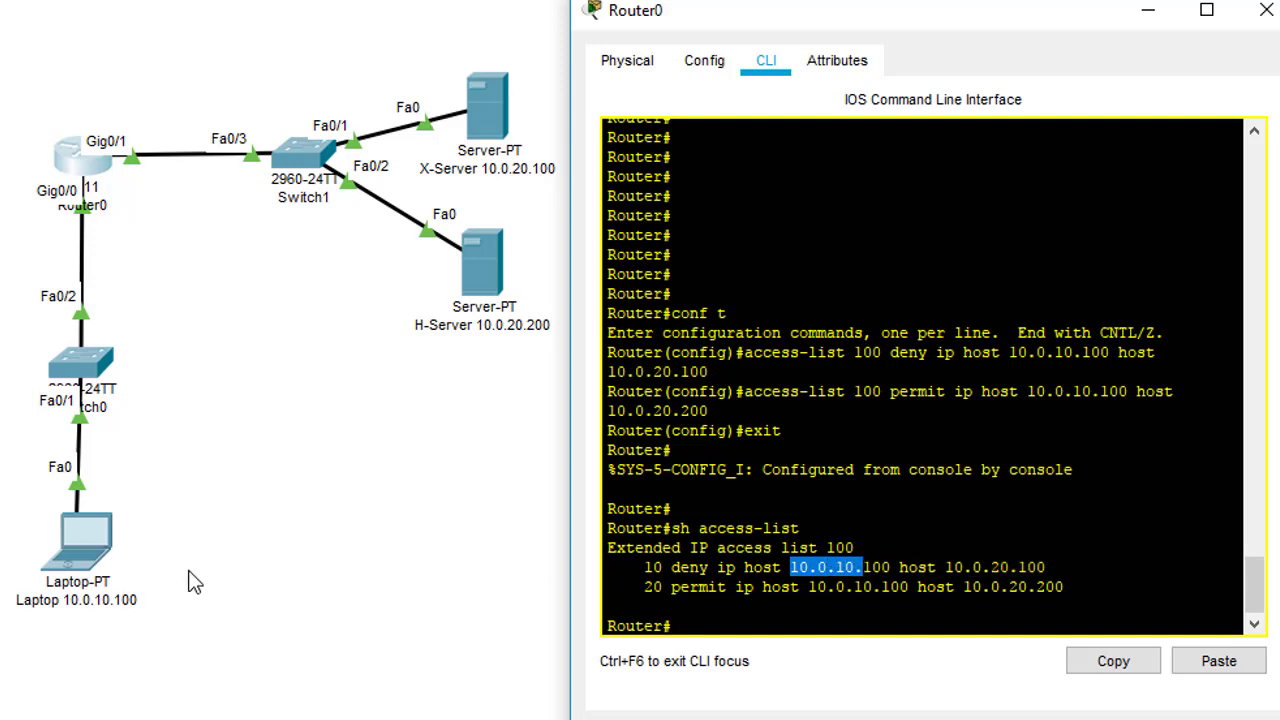
pyautogui.click(891, 567)
pyautogui.moveTo(891, 567); pyautogui.dragTo(946, 567)
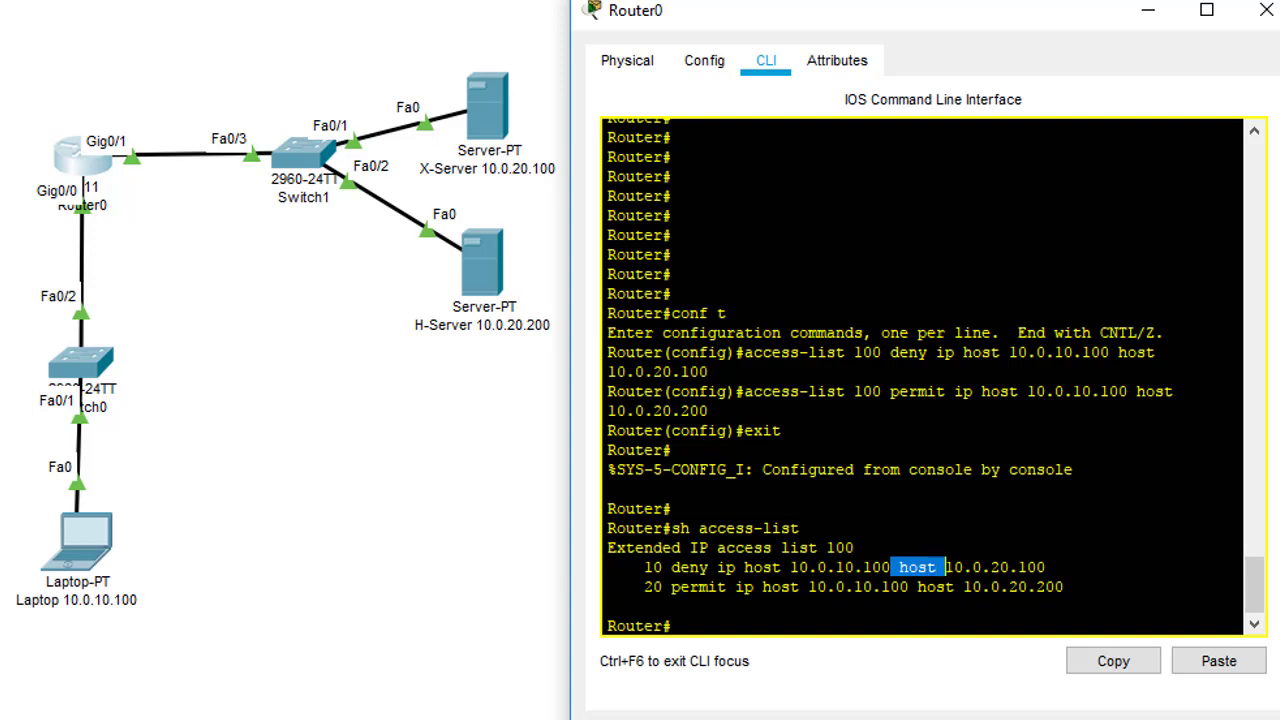
pyautogui.moveTo(1046, 567); pyautogui.dragTo(982, 567)
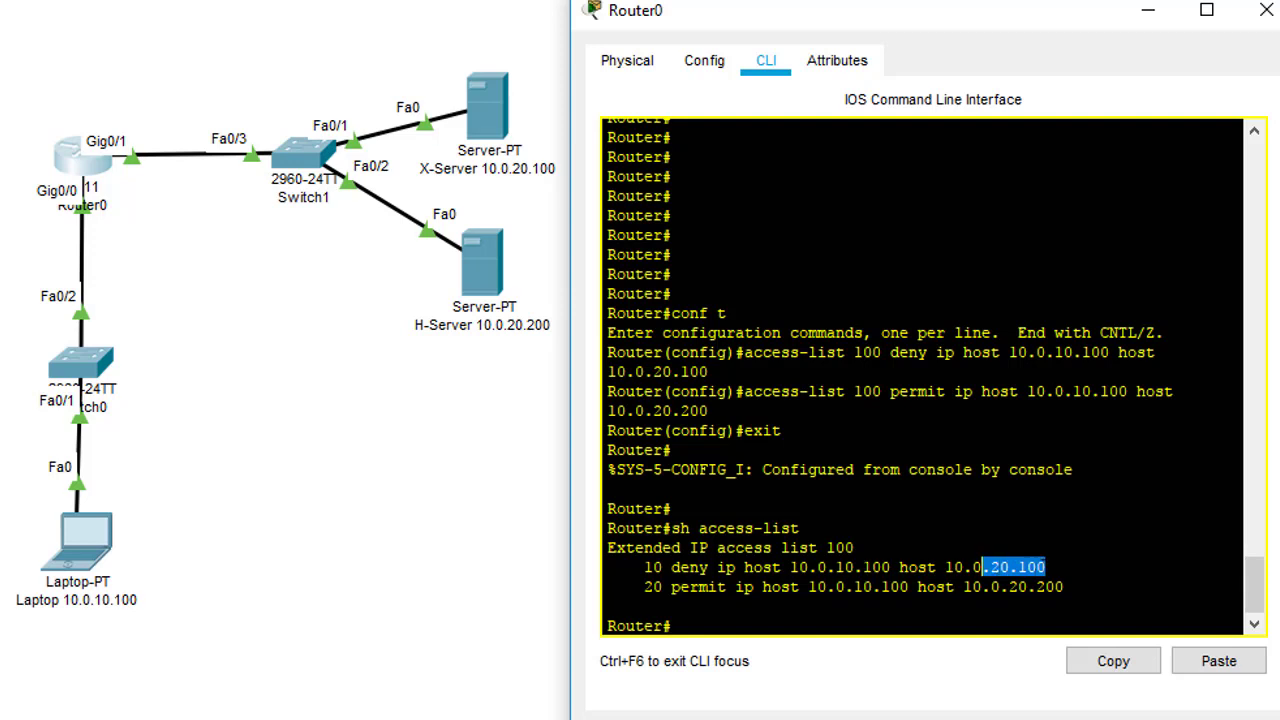
pyautogui.click(982, 567)
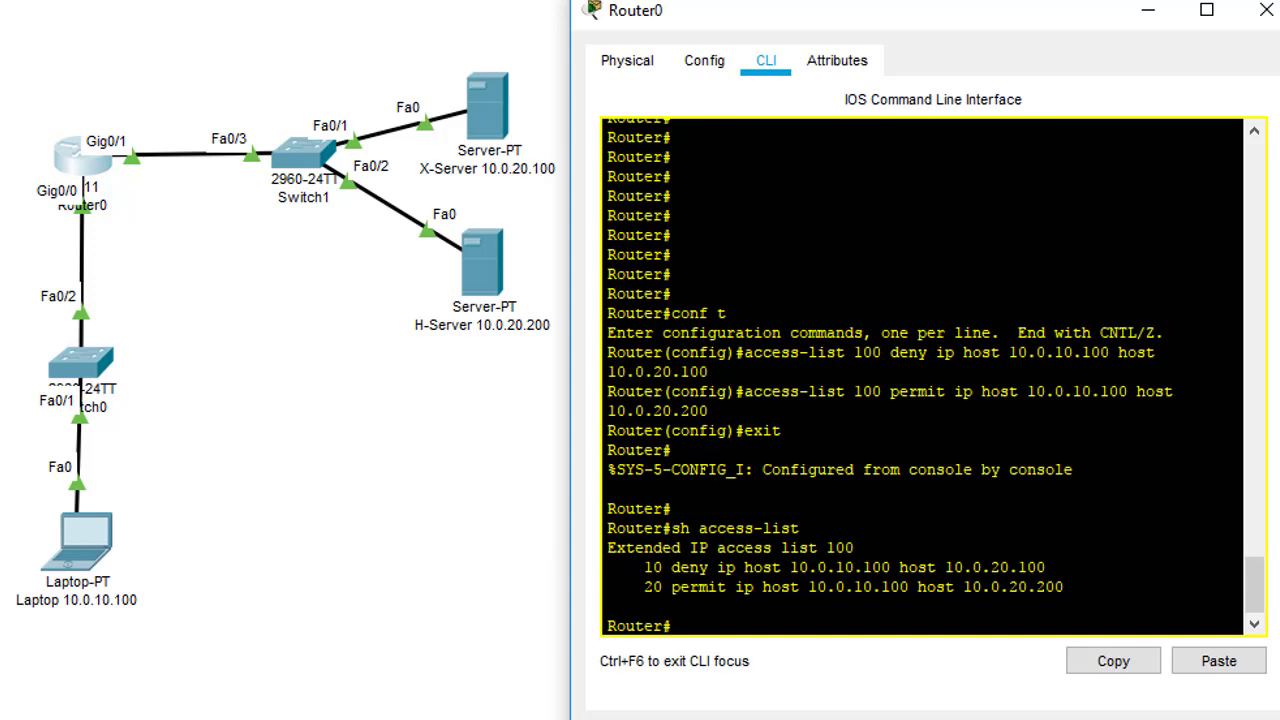
# - Highlight rule 20's sequence number, laptop source and H-Server destination 10.0.20.200
pyautogui.doubleClick(650, 587)
pyautogui.click(608, 605)
pyautogui.moveTo(808, 587); pyautogui.dragTo(908, 587)
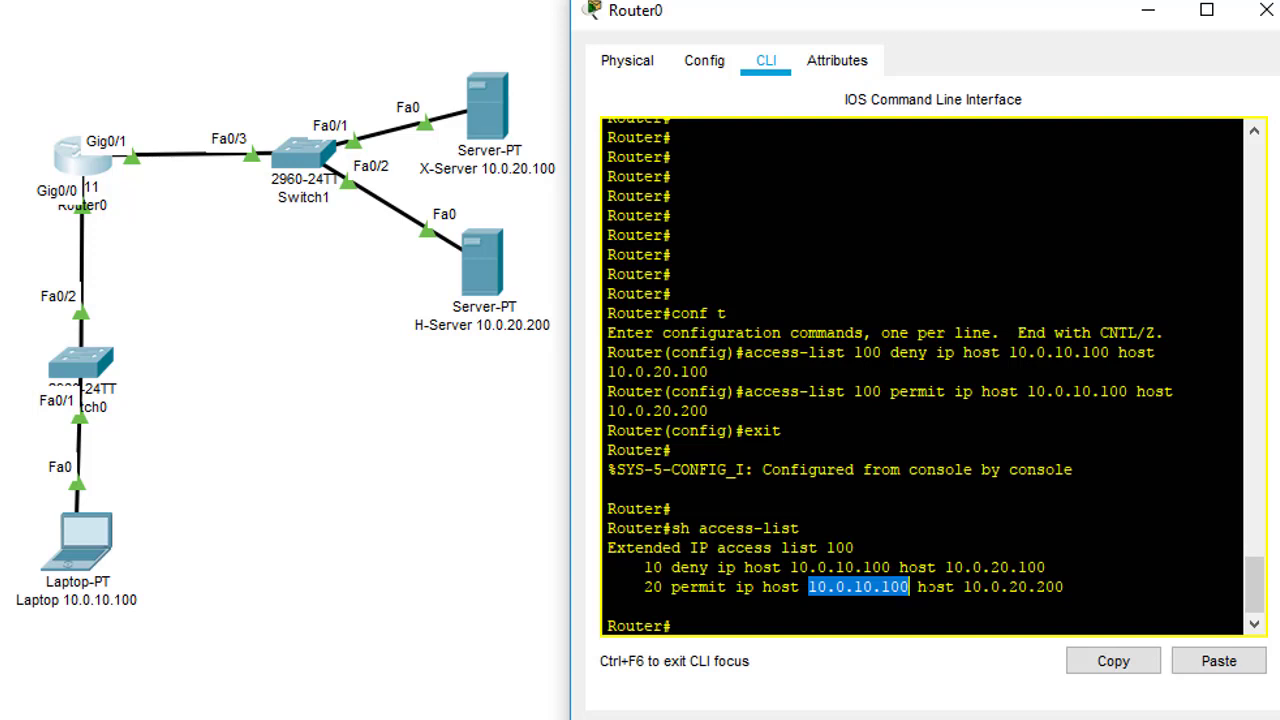
pyautogui.moveTo(972, 587)
pyautogui.mouseDown()
pyautogui.moveTo(990, 587)
pyautogui.moveTo(934, 587)
pyautogui.moveTo(972, 587)
pyautogui.mouseUp()
pyautogui.click(955, 587)
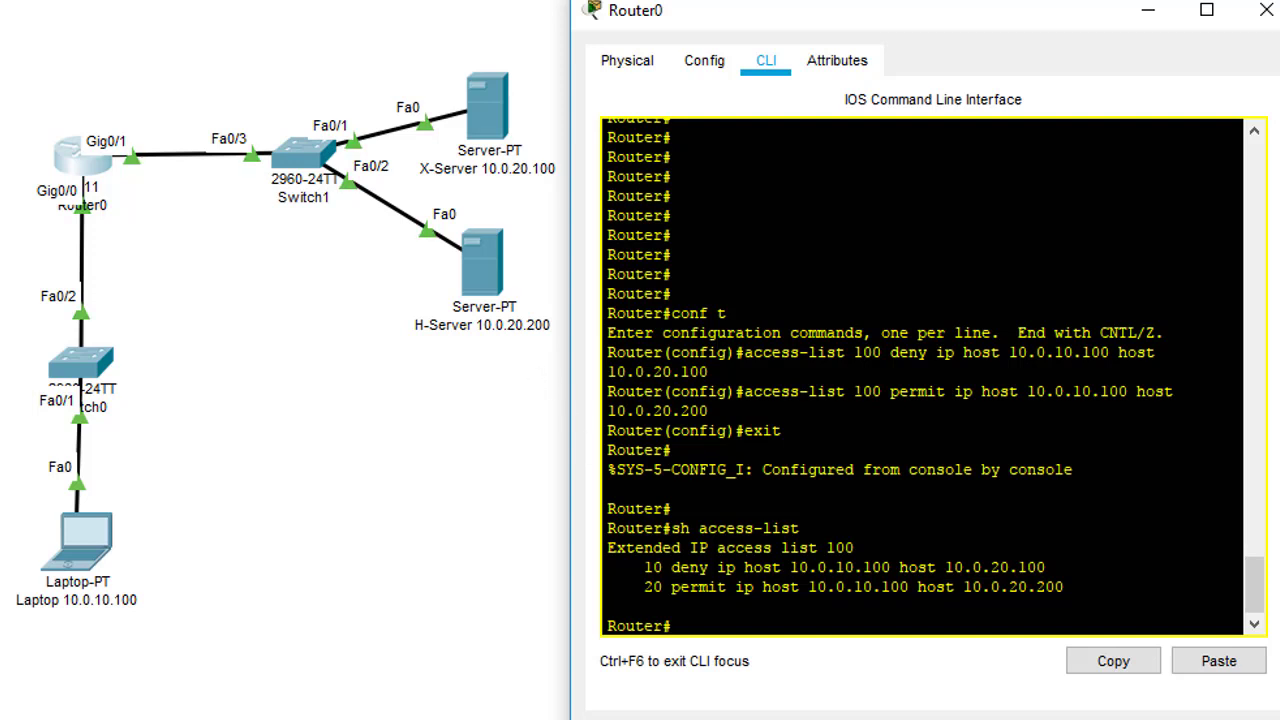
pyautogui.moveTo(674, 254); pyautogui.dragTo(671, 274)
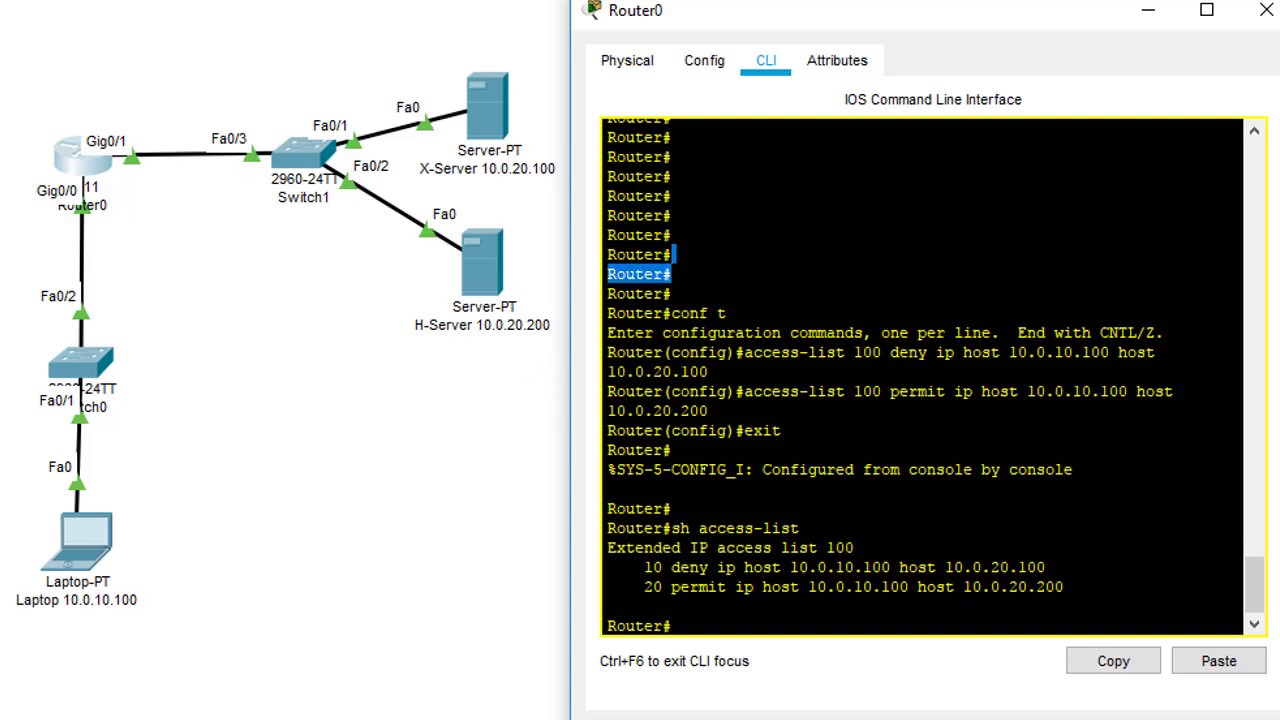
pyautogui.press('Return')
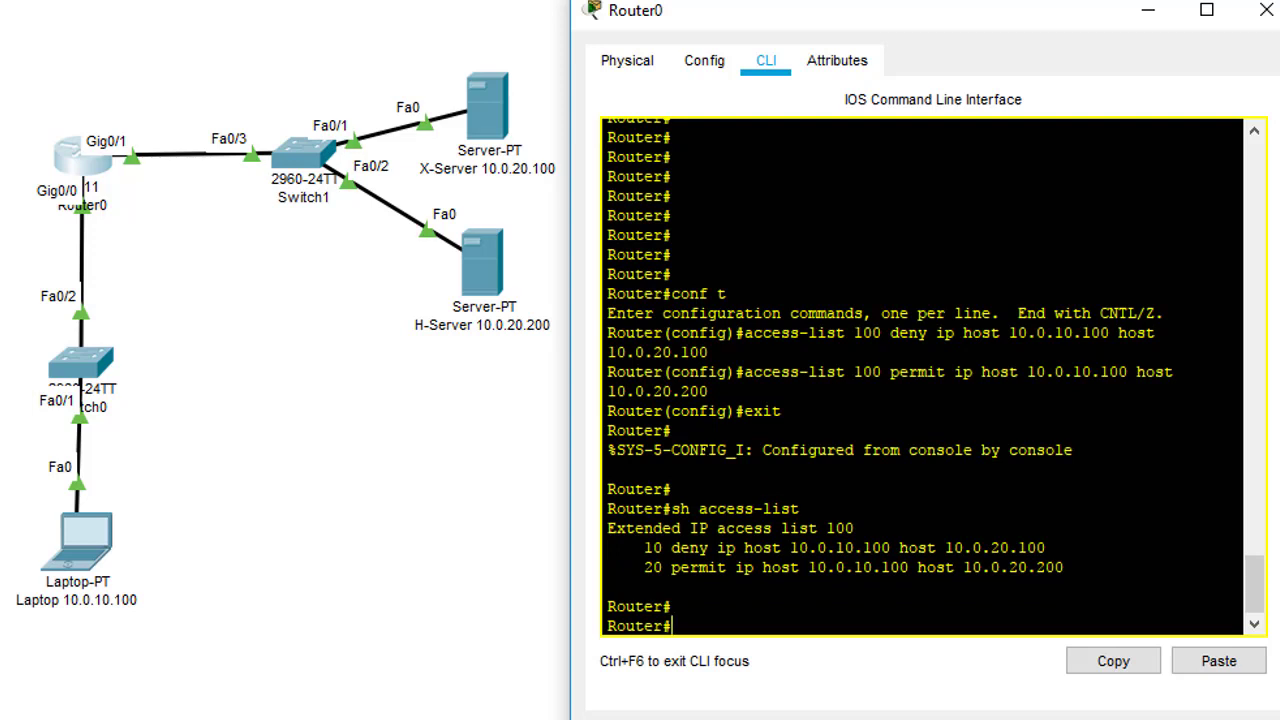
# - Highlight the access list 100 heading and ink the traffic path from the laptop up to Router0
pyautogui.moveTo(716, 527); pyautogui.dragTo(855, 527)
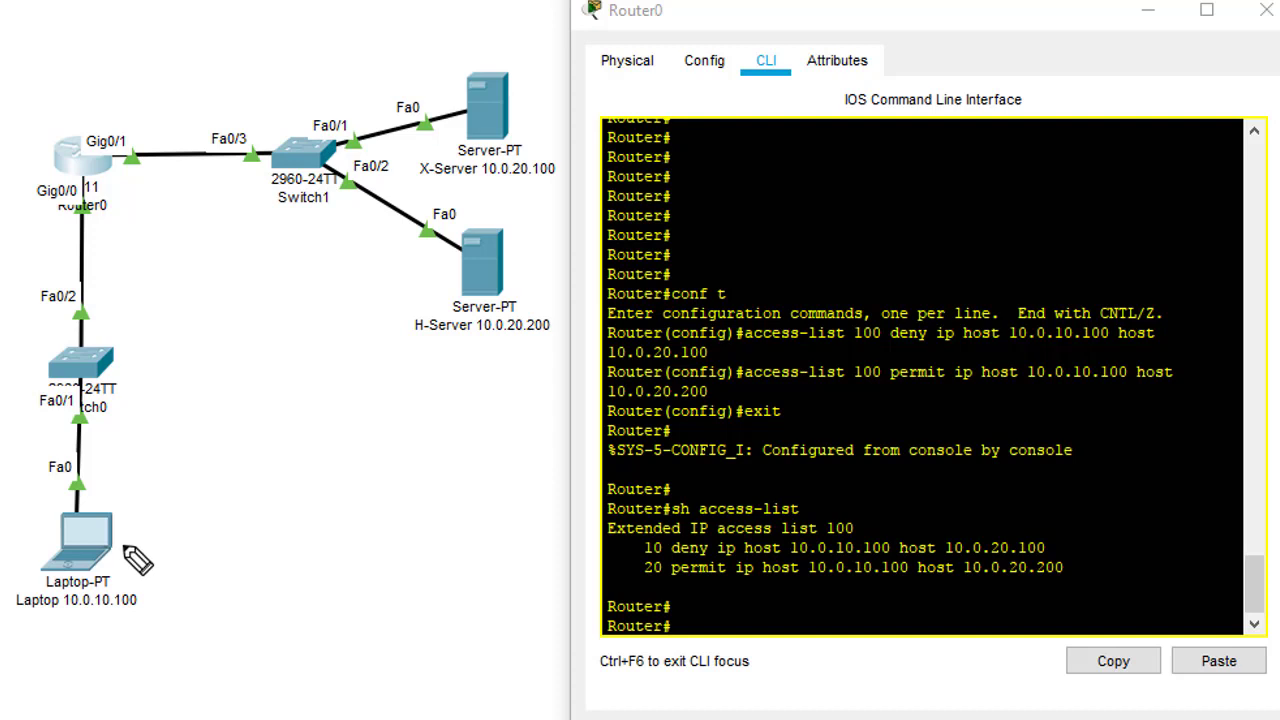
pyautogui.moveTo(152, 510)
pyautogui.mouseDown()
pyautogui.moveTo(121, 524)
pyautogui.moveTo(138, 537)
pyautogui.moveTo(174, 216)
pyautogui.moveTo(430, 176)
pyautogui.moveTo(418, 208)
pyautogui.mouseUp()
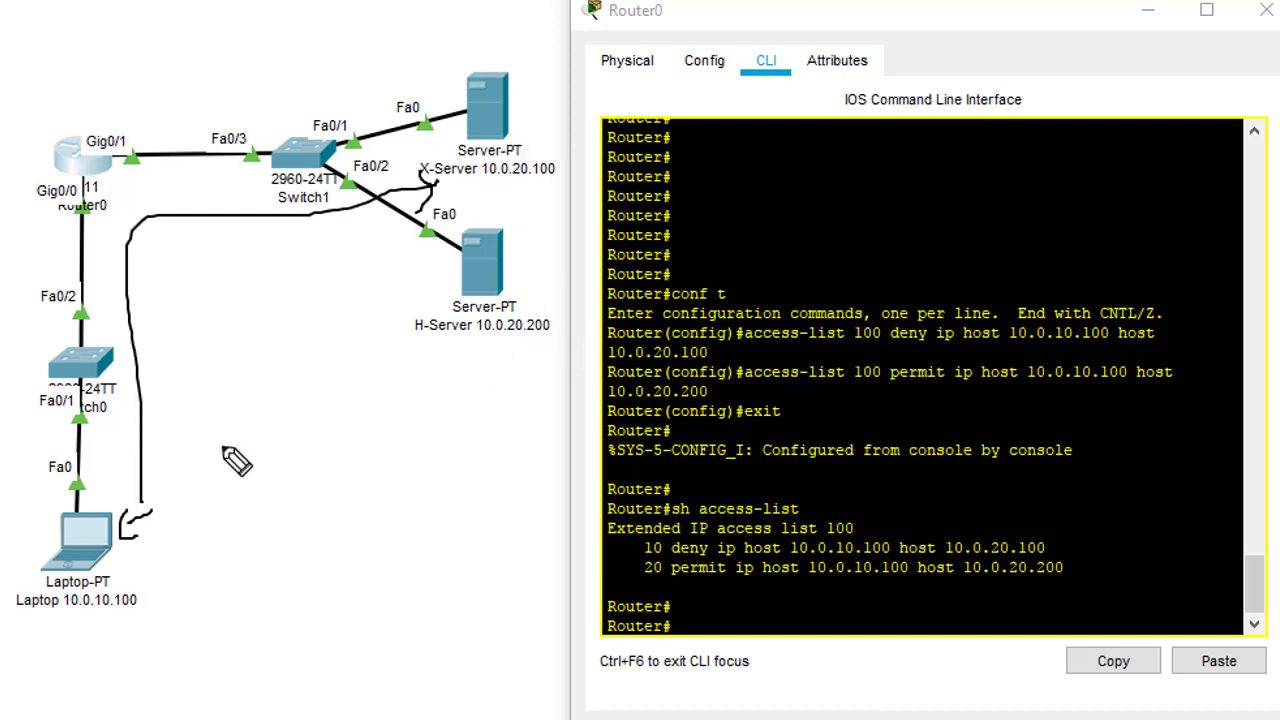
pyautogui.hotkey('ctrl', 'z')
pyautogui.moveTo(97, 505)
pyautogui.mouseDown()
pyautogui.moveTo(96, 184)
pyautogui.moveTo(264, 162)
pyautogui.mouseUp()
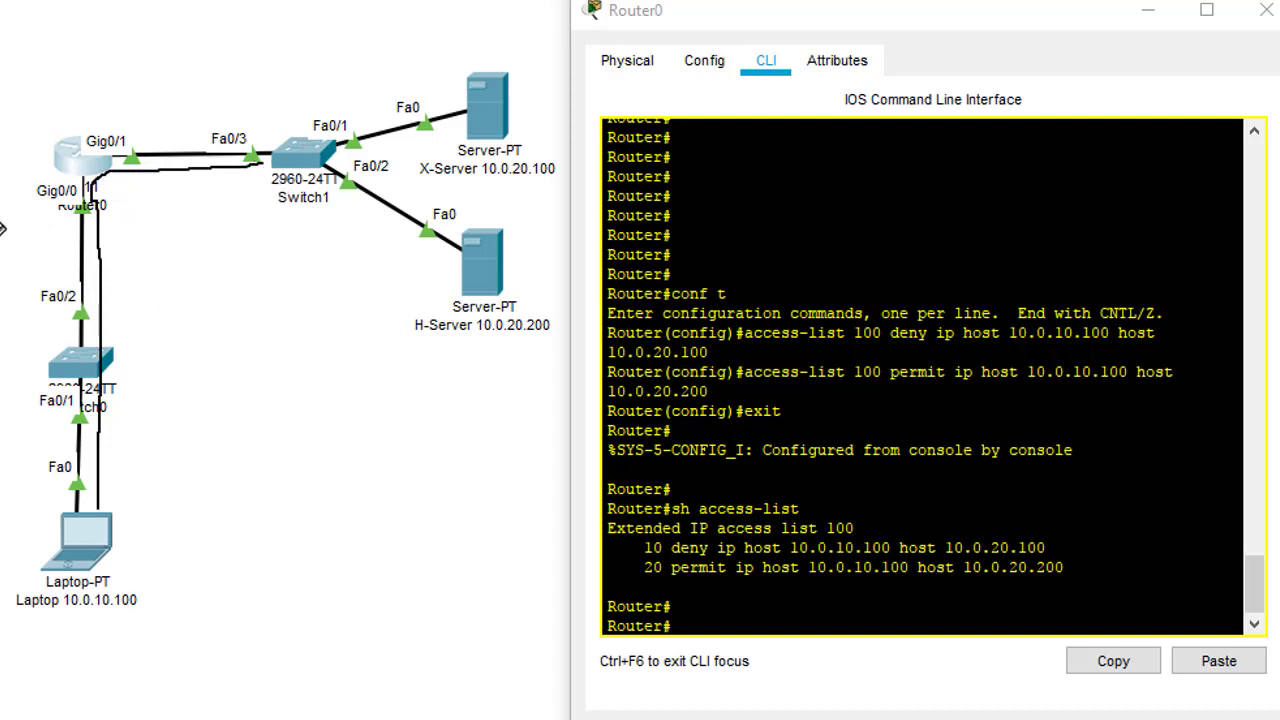
# - Draw arrows at Gig0/0, Gig0/1 and the laptop, circle Gig0/0, and return to Router0's CLI
pyautogui.moveTo(2, 207)
pyautogui.mouseDown()
pyautogui.moveTo(28, 208)
pyautogui.moveTo(16, 215)
pyautogui.mouseUp()
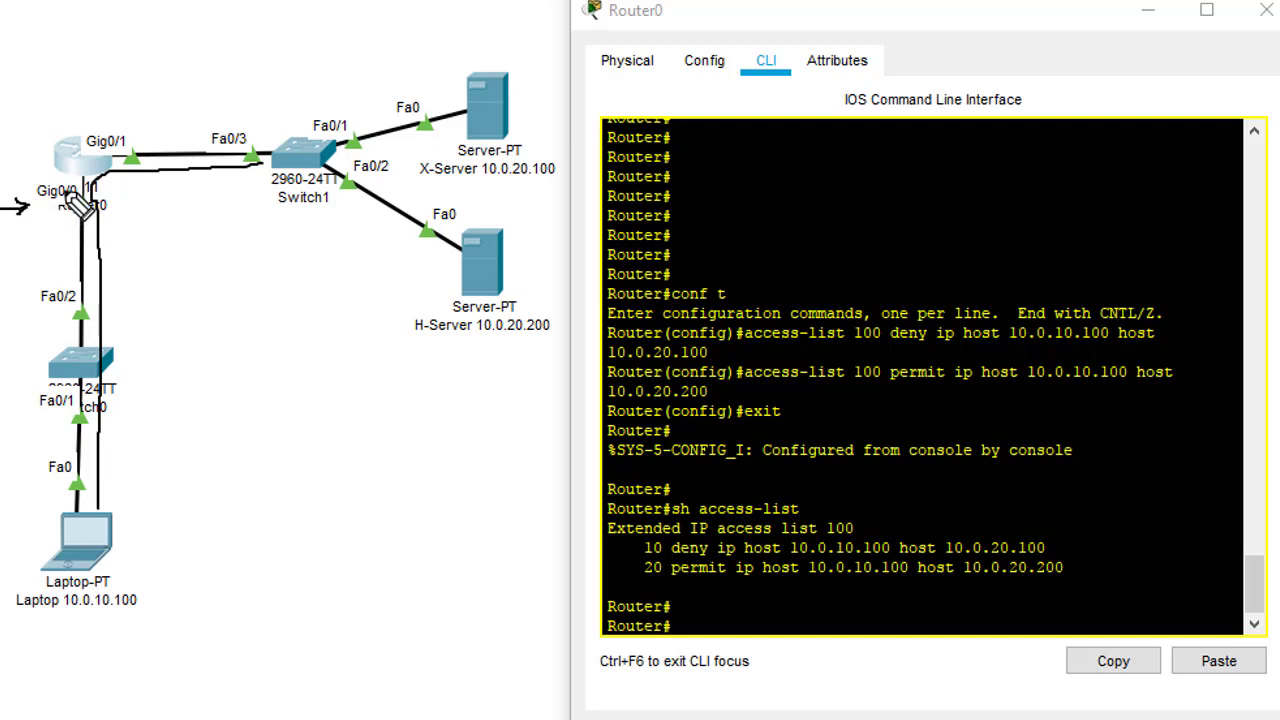
pyautogui.moveTo(141, 93)
pyautogui.mouseDown()
pyautogui.moveTo(138, 134)
pyautogui.moveTo(154, 128)
pyautogui.mouseUp()
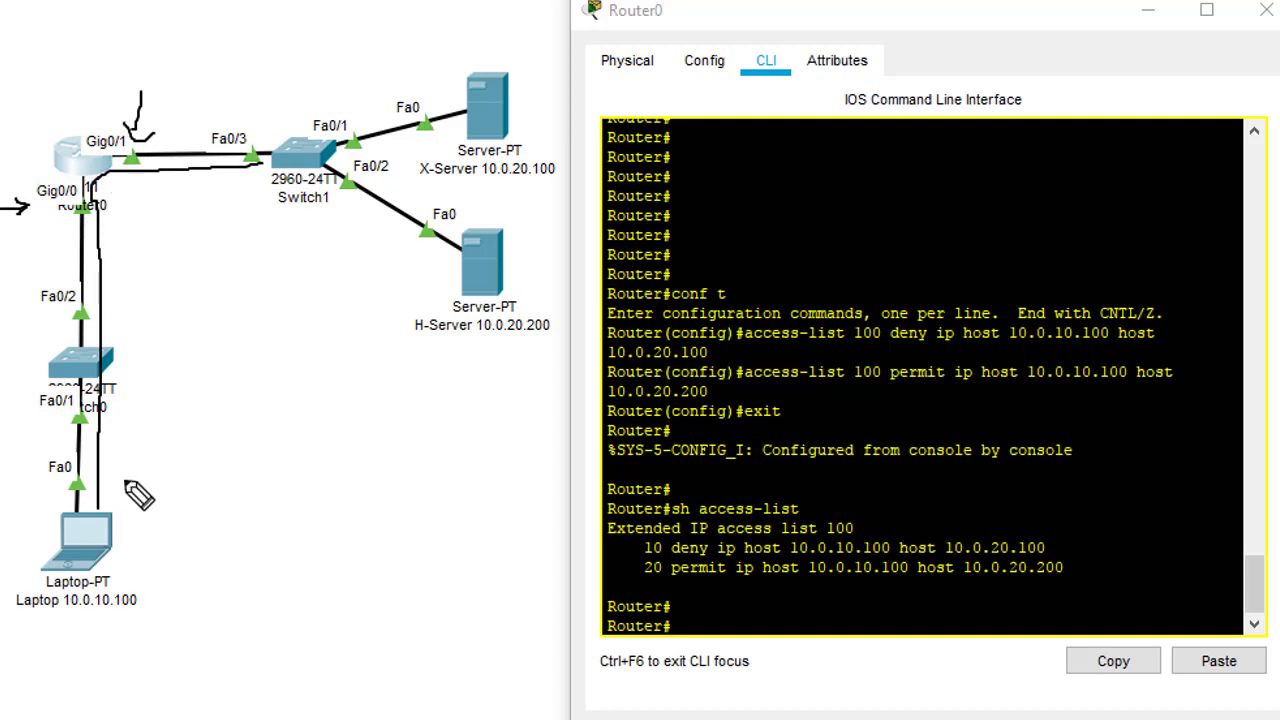
pyautogui.moveTo(143, 459)
pyautogui.mouseDown()
pyautogui.moveTo(119, 488)
pyautogui.moveTo(137, 488)
pyautogui.mouseUp()
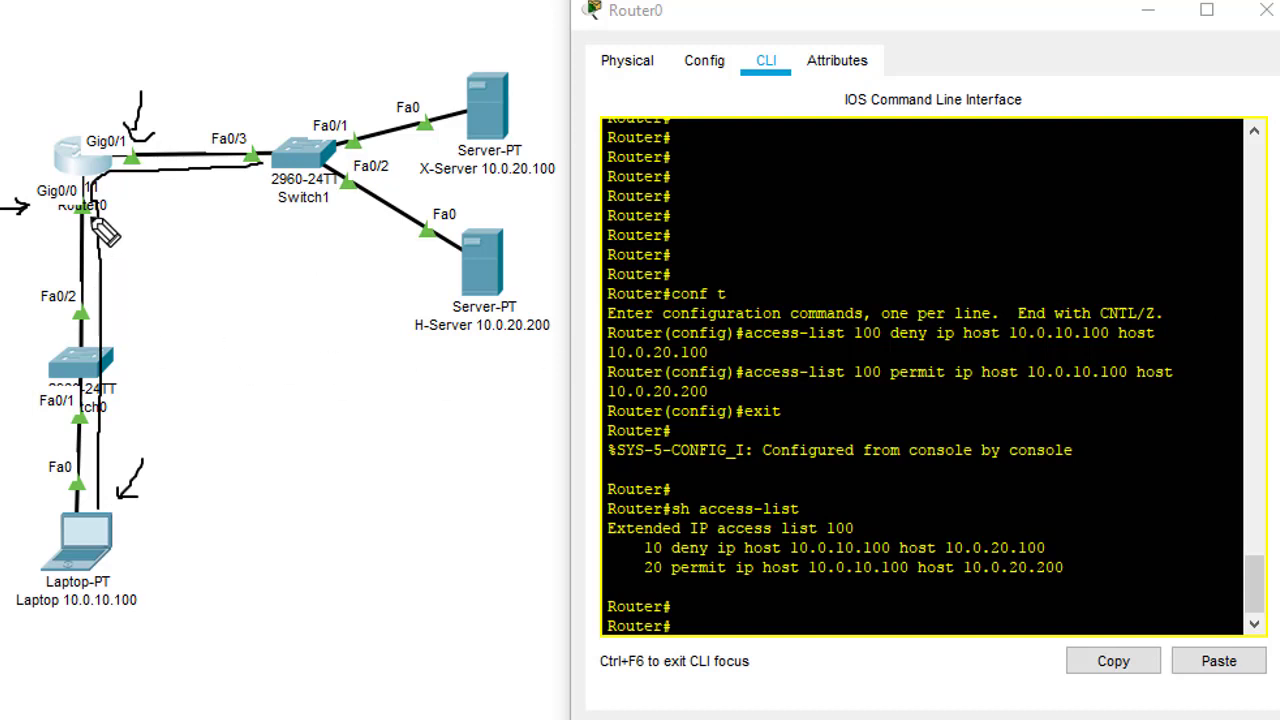
pyautogui.moveTo(125, 192)
pyautogui.mouseDown()
pyautogui.moveTo(27, 196)
pyautogui.moveTo(97, 222)
pyautogui.moveTo(128, 205)
pyautogui.mouseUp()
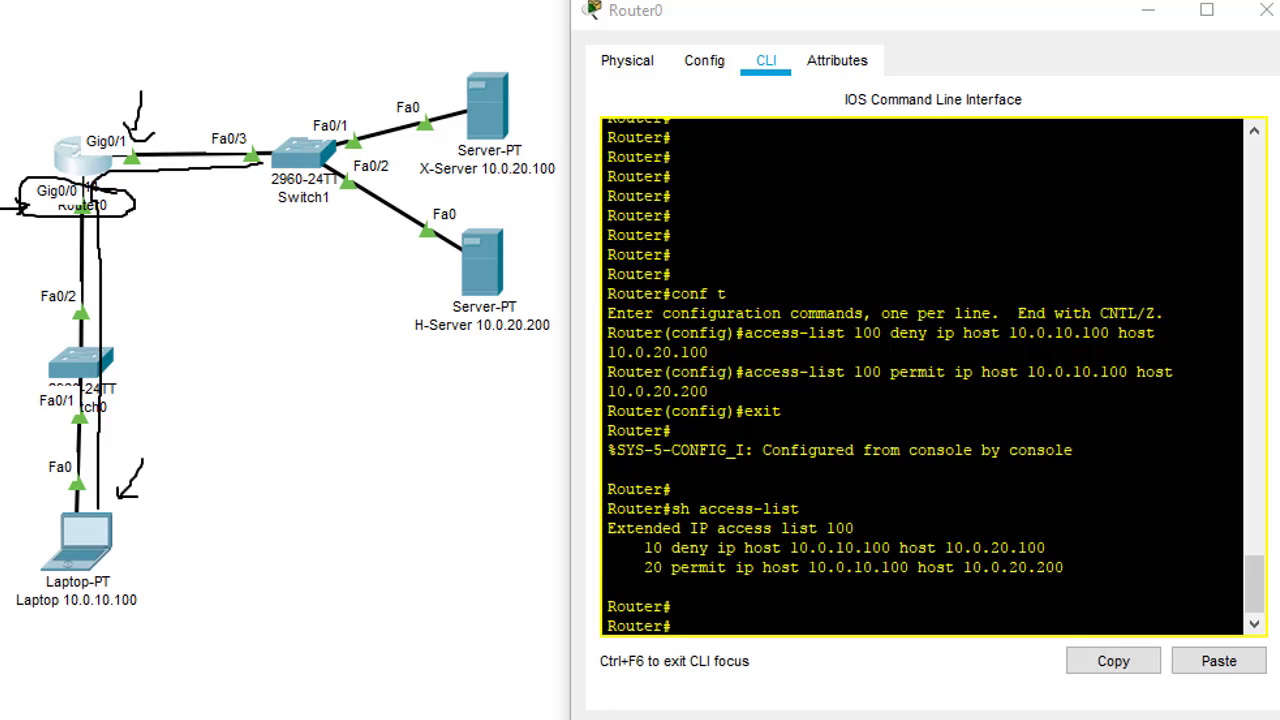
pyautogui.click(673, 430)
# - Enter conf t, int g0/0 and ip access-group 100 in on Router0, then close its window
pyautogui.write('conf t')
pyautogui.press('Return')
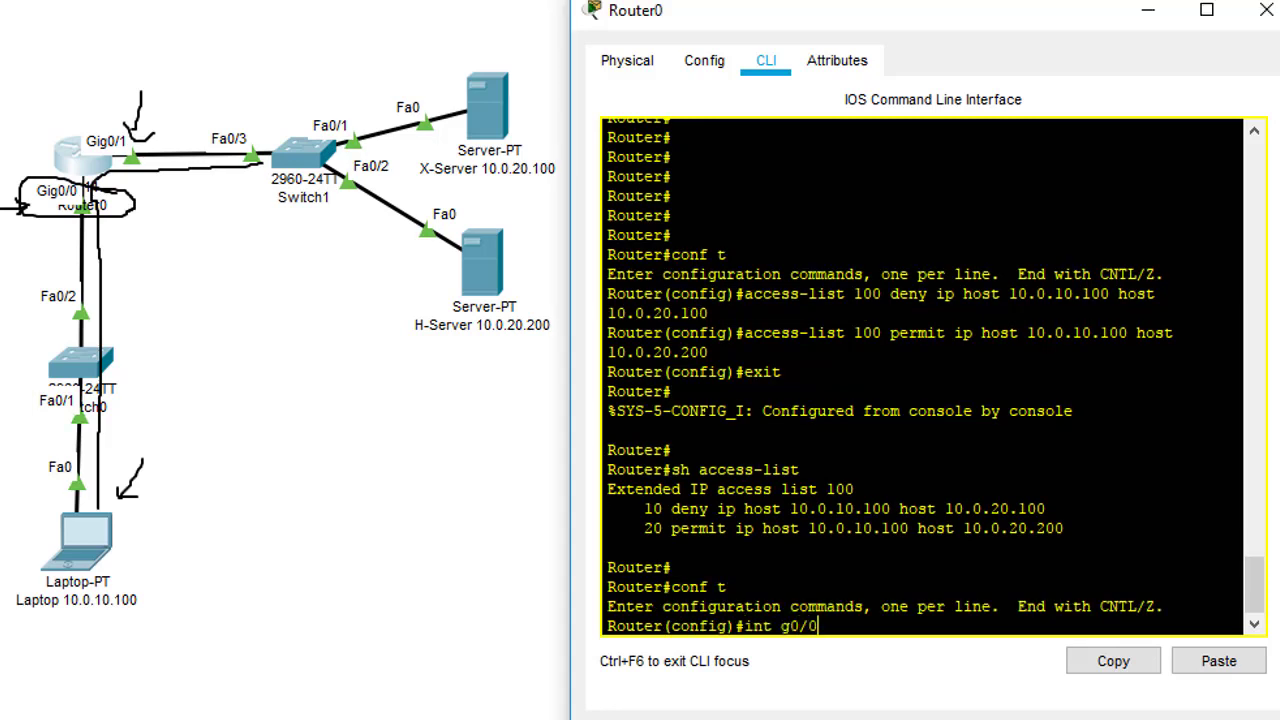
pyautogui.write('int g0/0')
pyautogui.press('Return')
pyautogui.write('ip acce')
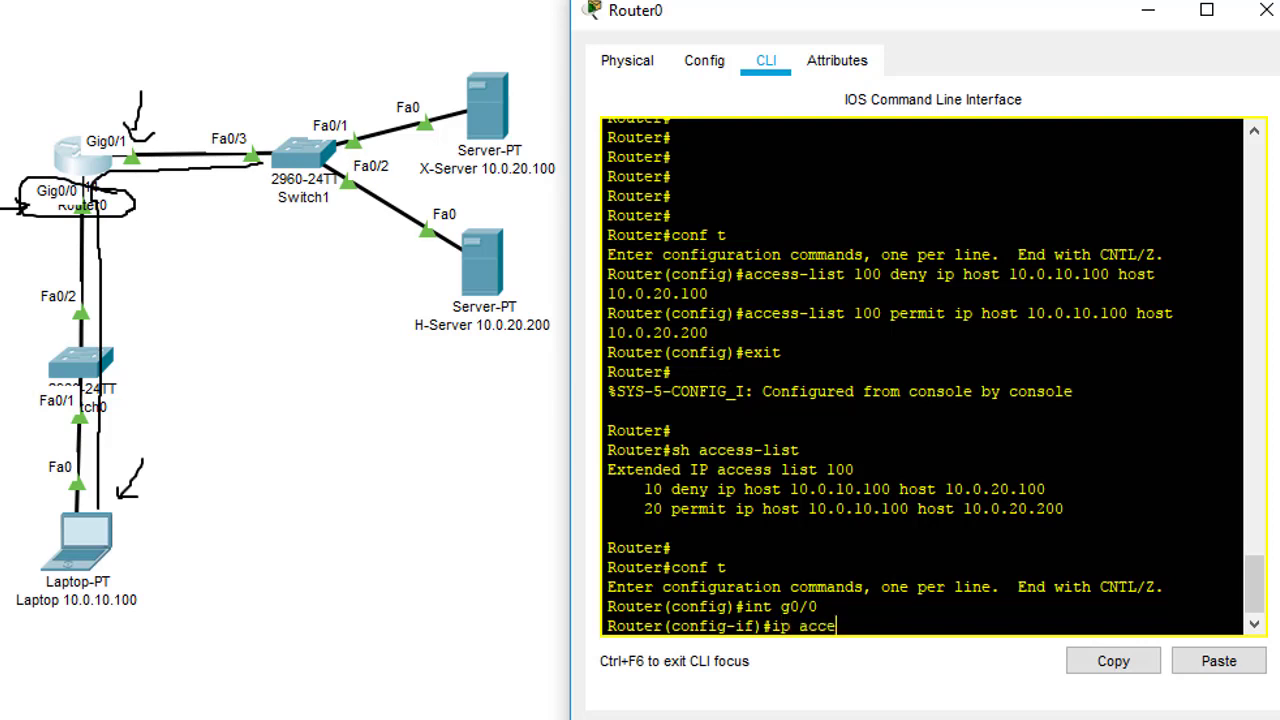
pyautogui.write('ss-group 100')
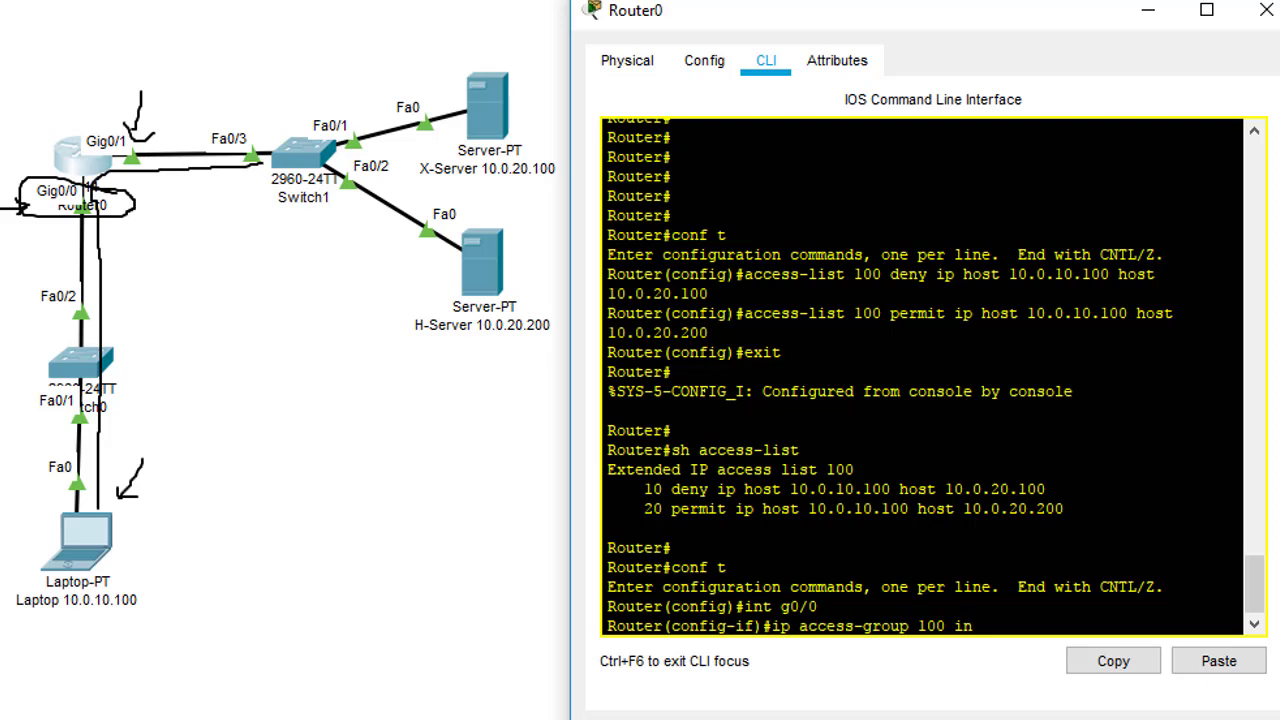
pyautogui.write('in')
pyautogui.press('Return')
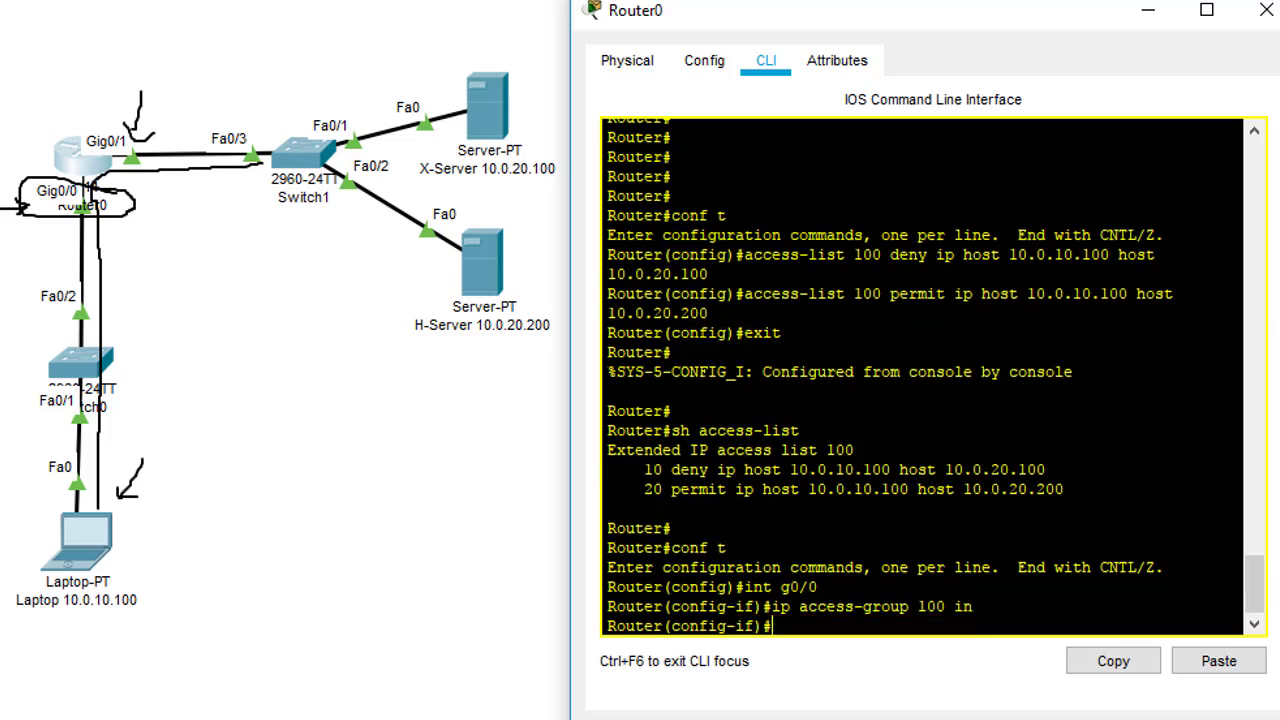
pyautogui.click(1265, 10)
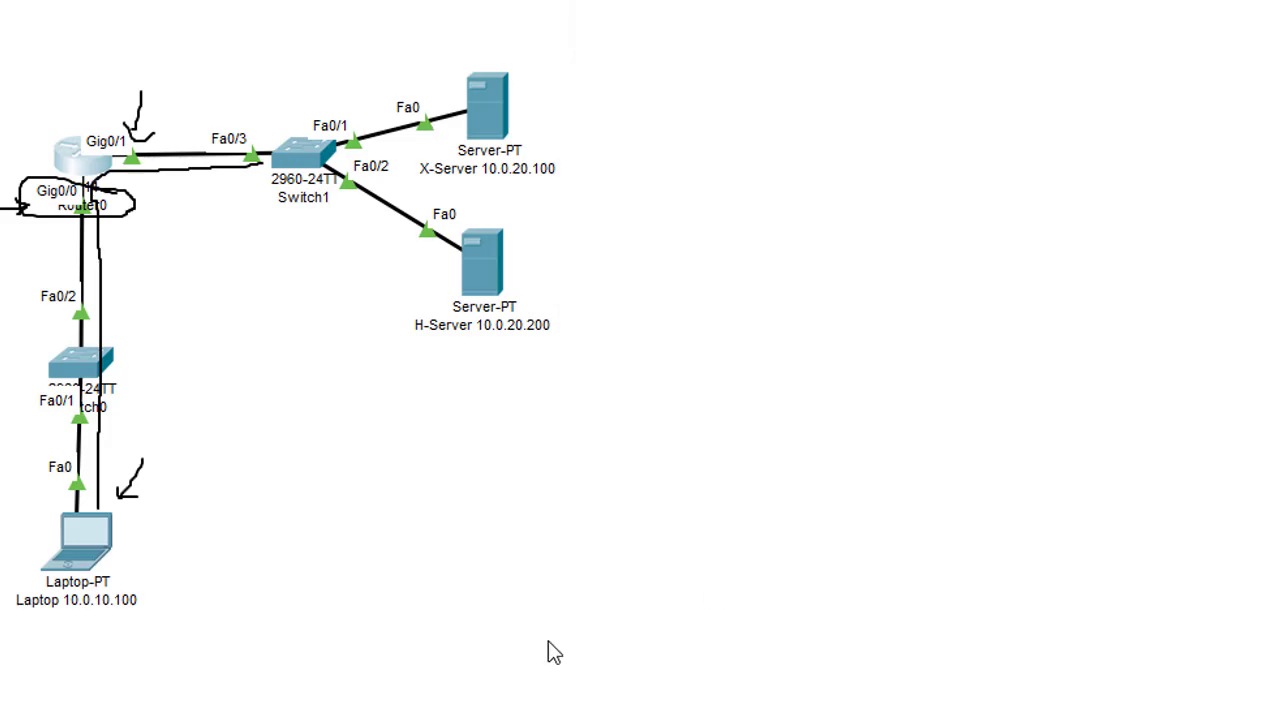
# - Ping X-Server 10.0.20.100 from the laptop and highlight the host-unreachable replies and 100% loss
pyautogui.click(87, 545)
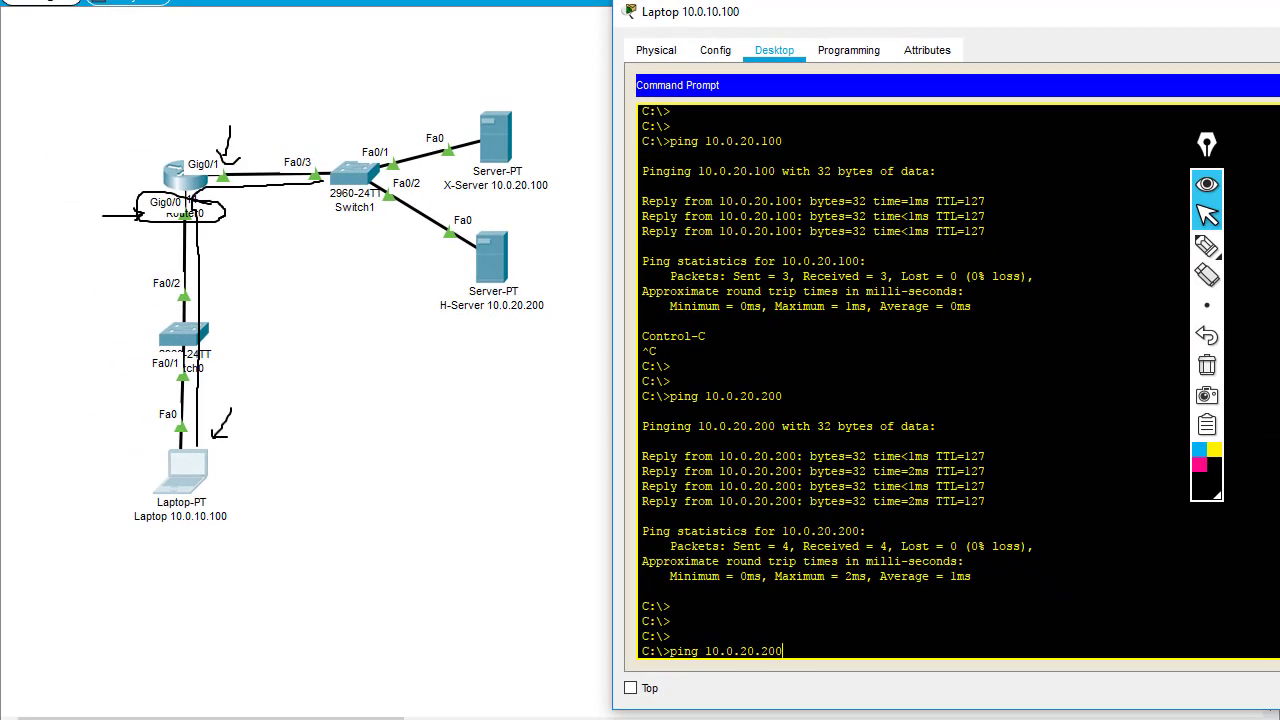
pyautogui.press('Left')
pyautogui.press('Left')
pyautogui.press('Return')
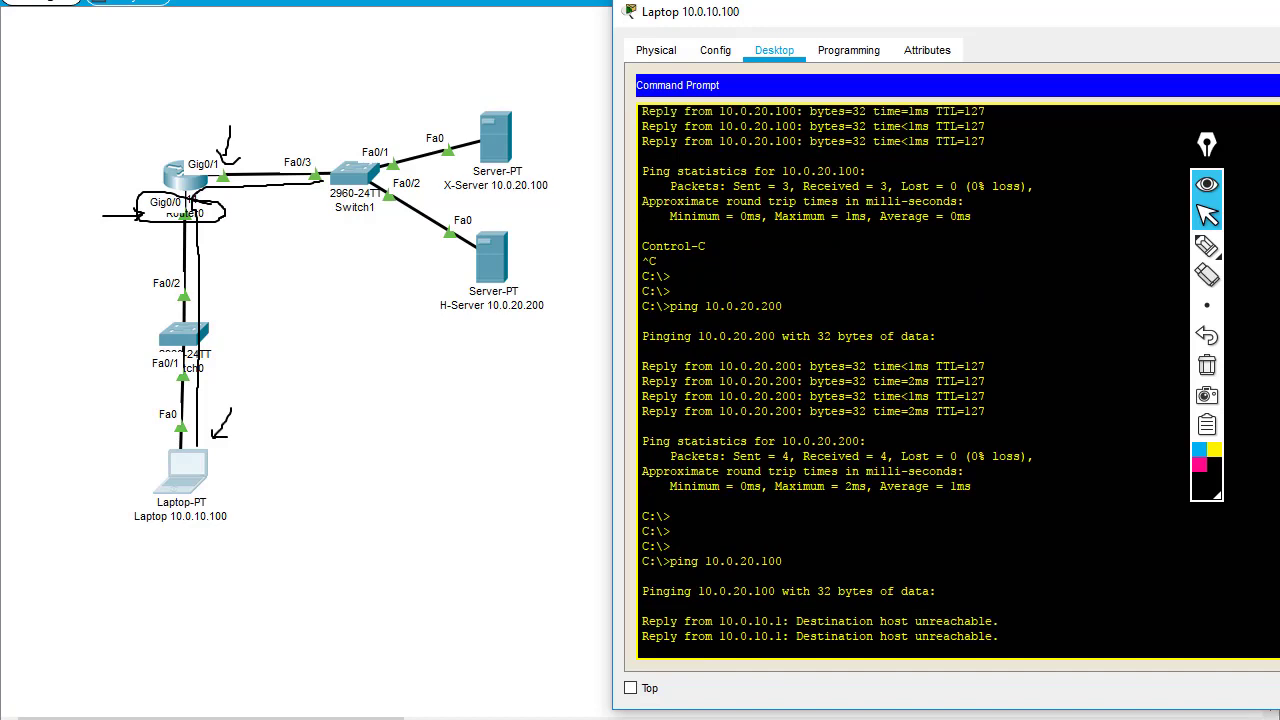
pyautogui.moveTo(672, 651); pyautogui.dragTo(826, 606)
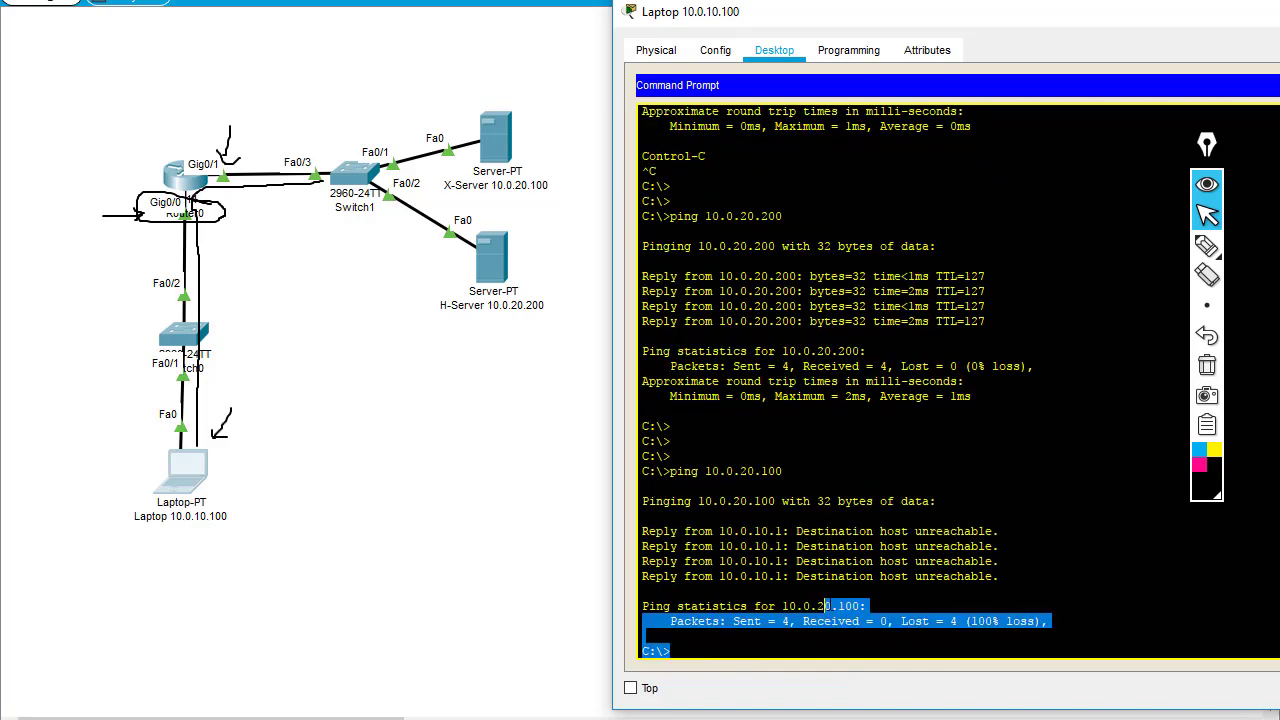
pyautogui.click(869, 561)
pyautogui.moveTo(797, 531); pyautogui.dragTo(999, 531)
# - Rerun ping 10.0.20.200 to confirm H-Server still replies, then close the laptop window
pyautogui.press('Return')
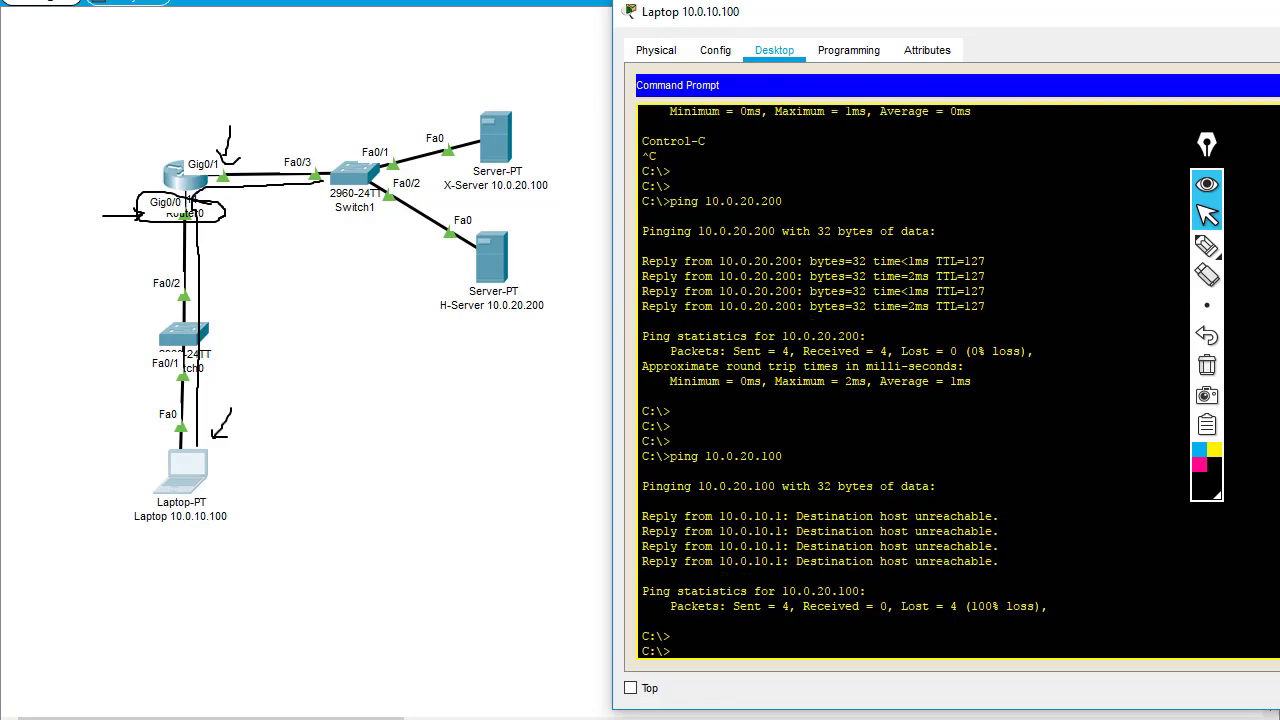
pyautogui.press('Up')
pyautogui.press('Return')
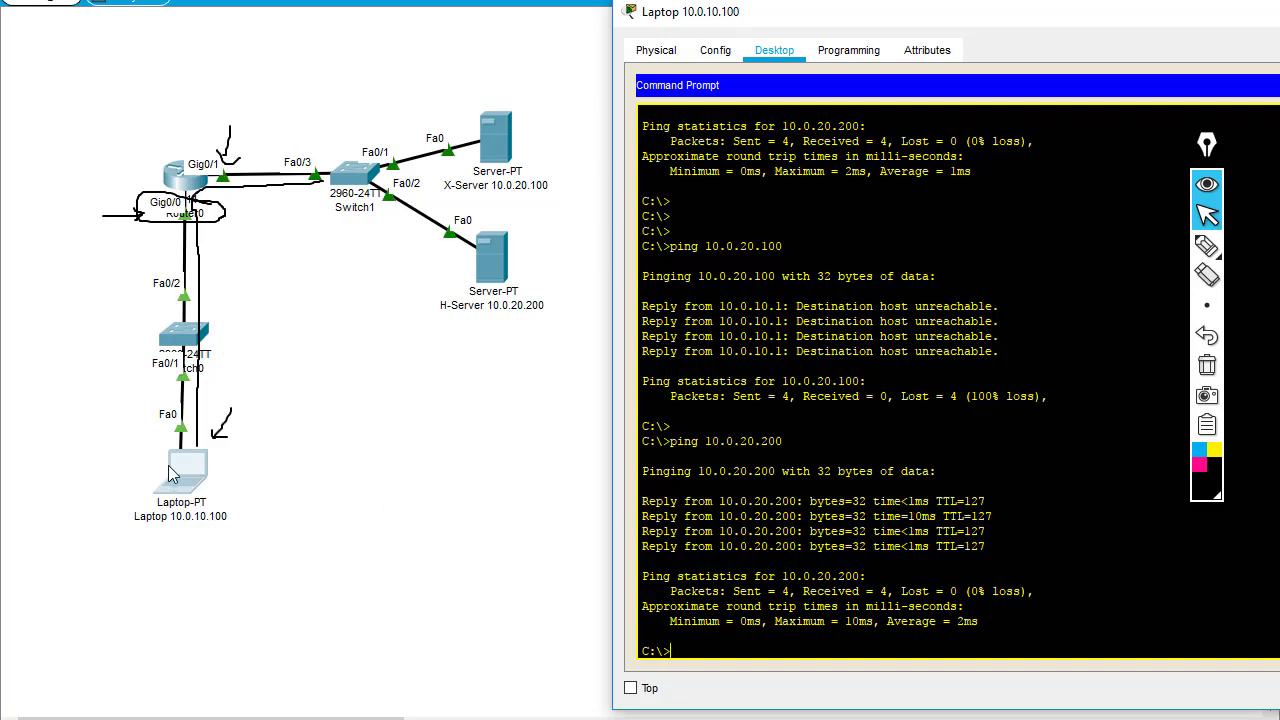
pyautogui.click(396, 338)
pyautogui.click(186, 175)
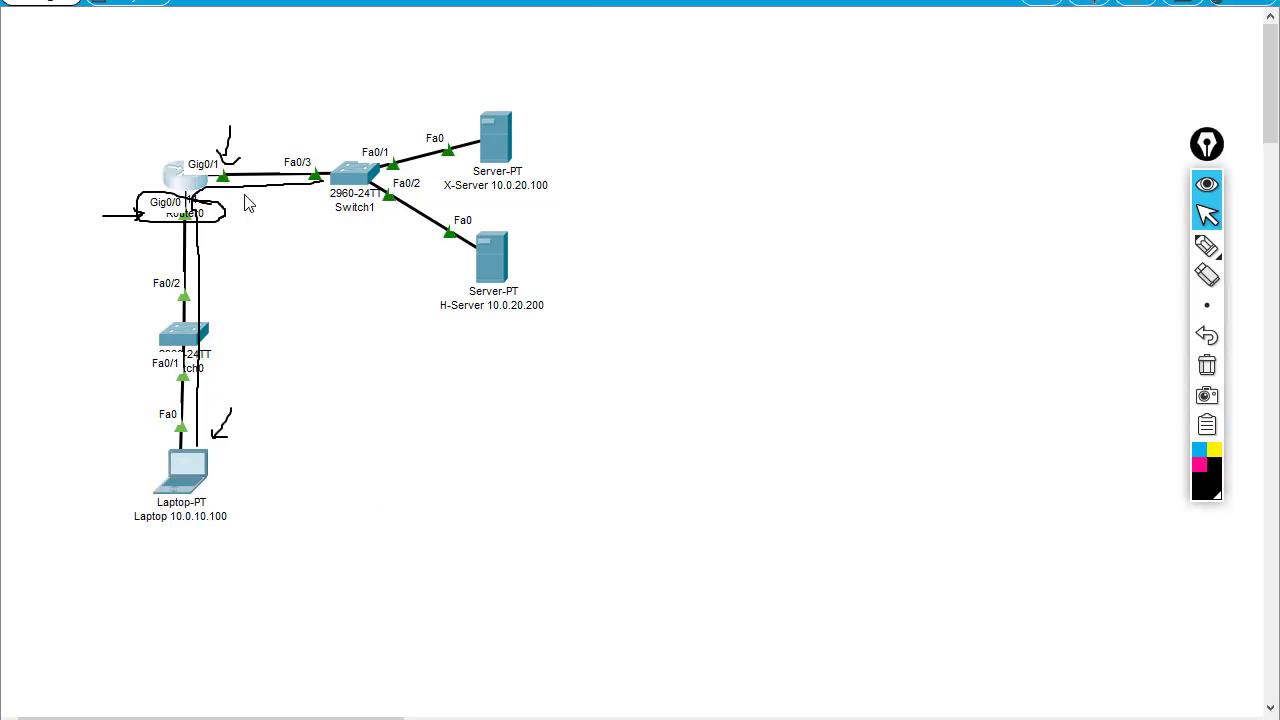
# - Run end and sh access-list on Router0, pointing out 4 matches on both the deny and permit rules
pyautogui.press('Return')
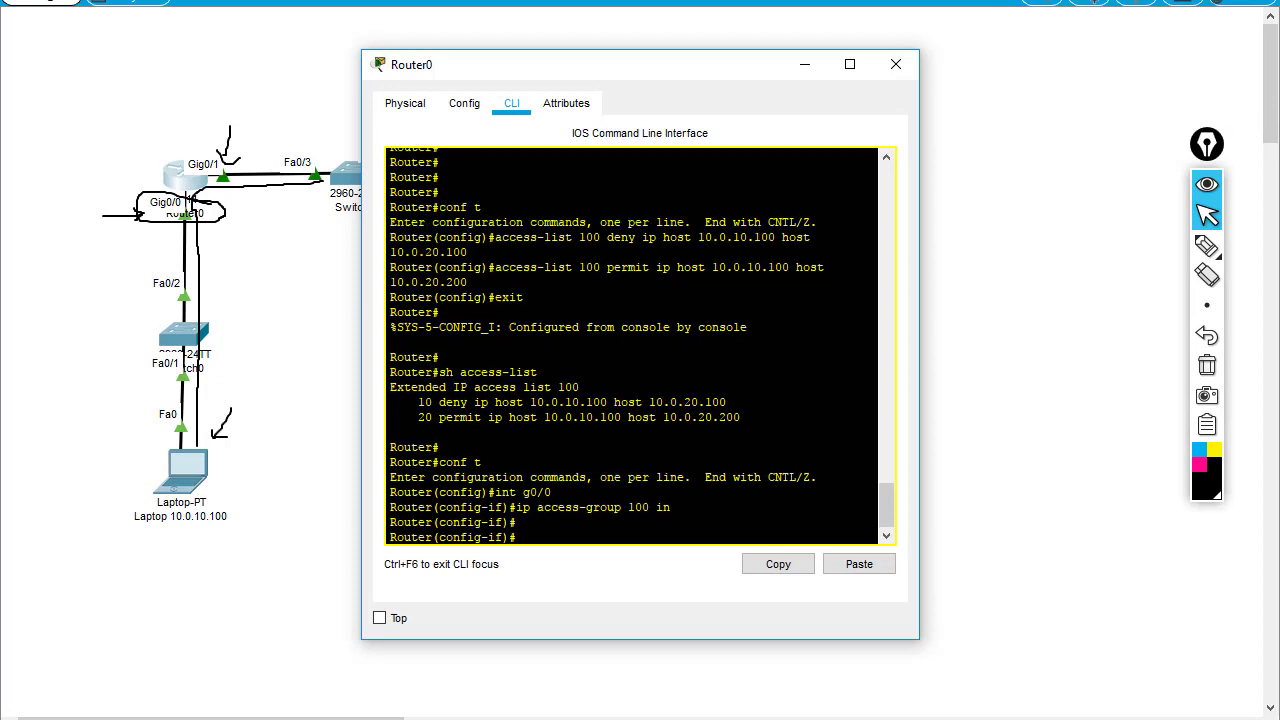
pyautogui.write('end')
pyautogui.press('Return')
pyautogui.write('sh access-list')
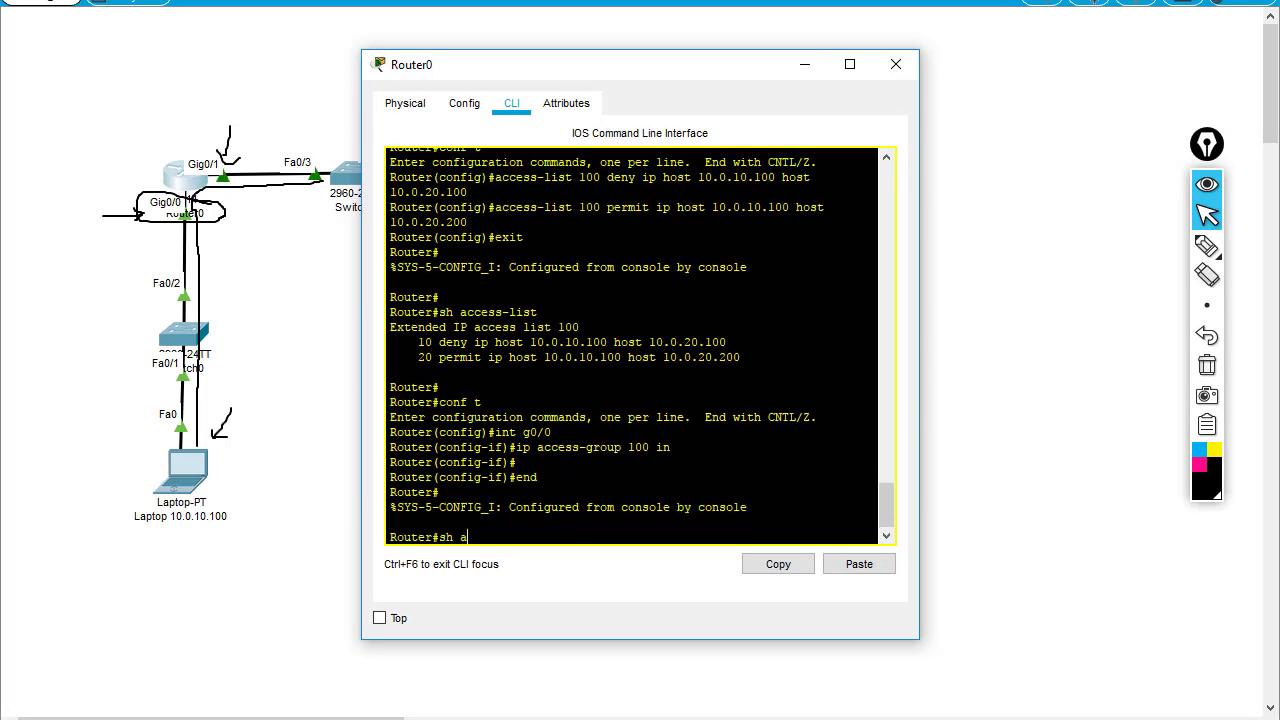
pyautogui.press('Return')
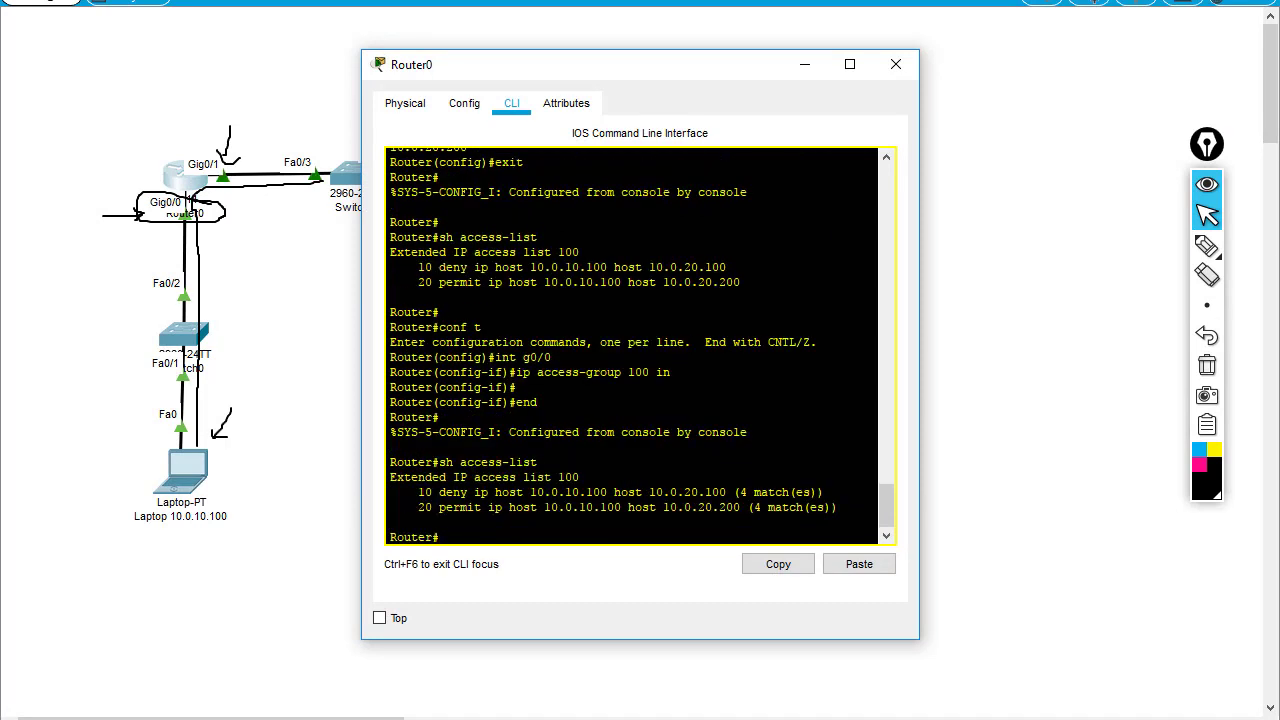
pyautogui.moveTo(740, 492); pyautogui.dragTo(818, 507)
pyautogui.click(838, 507)
pyautogui.moveTo(706, 86); pyautogui.dragTo(784, 81)
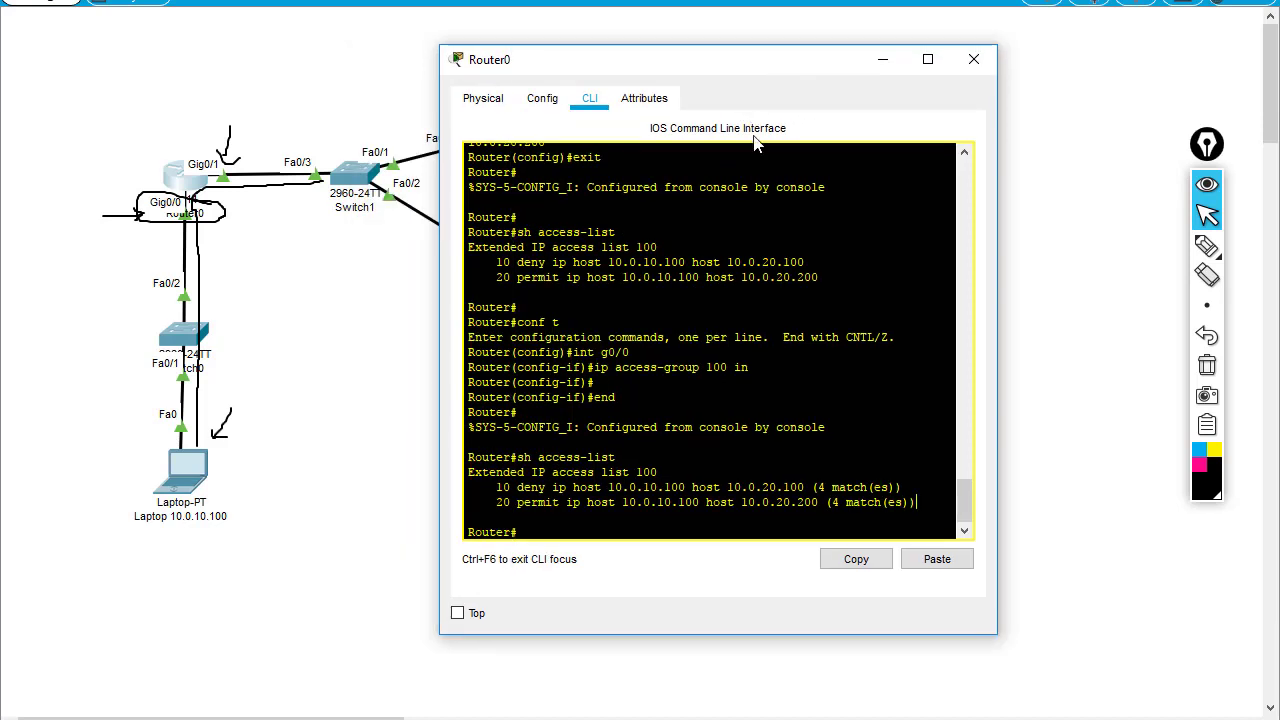